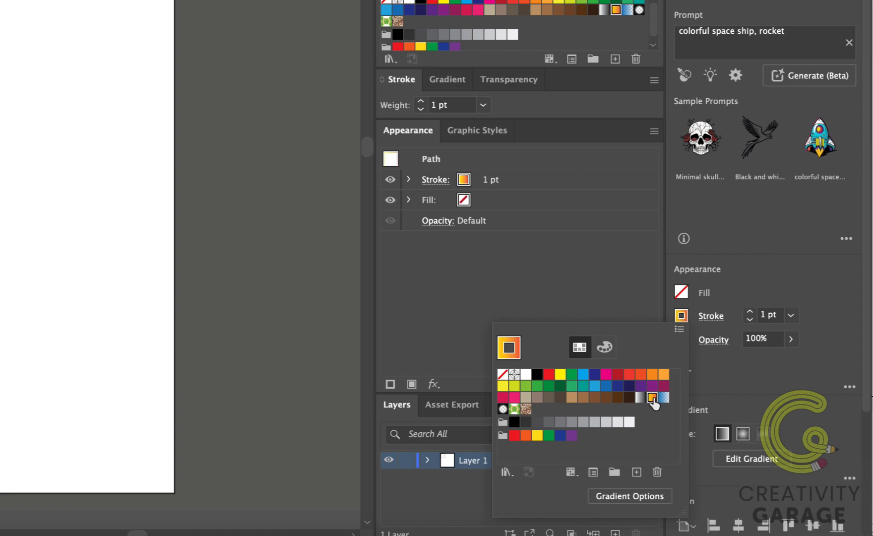
# Step: Set the selected square's stroke weight to 3 pt
pyautogui.click(792, 315)
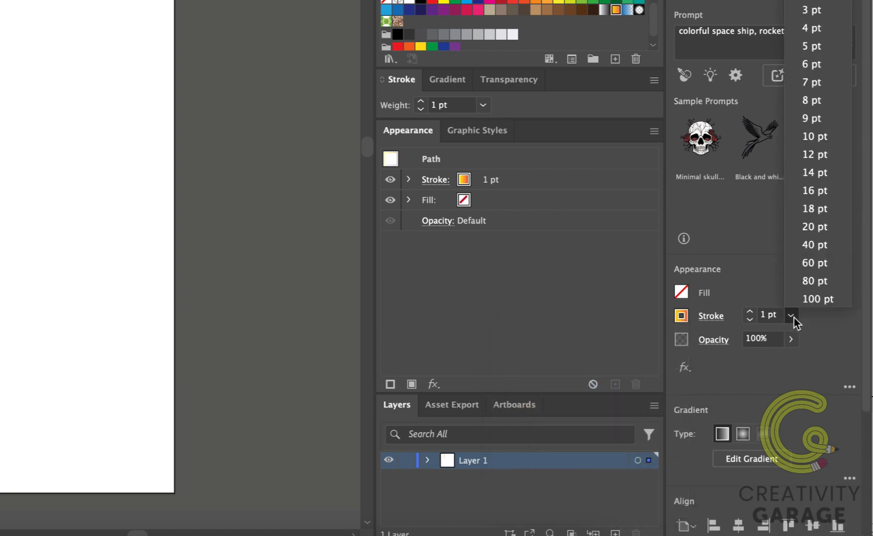
pyautogui.click(809, 10)
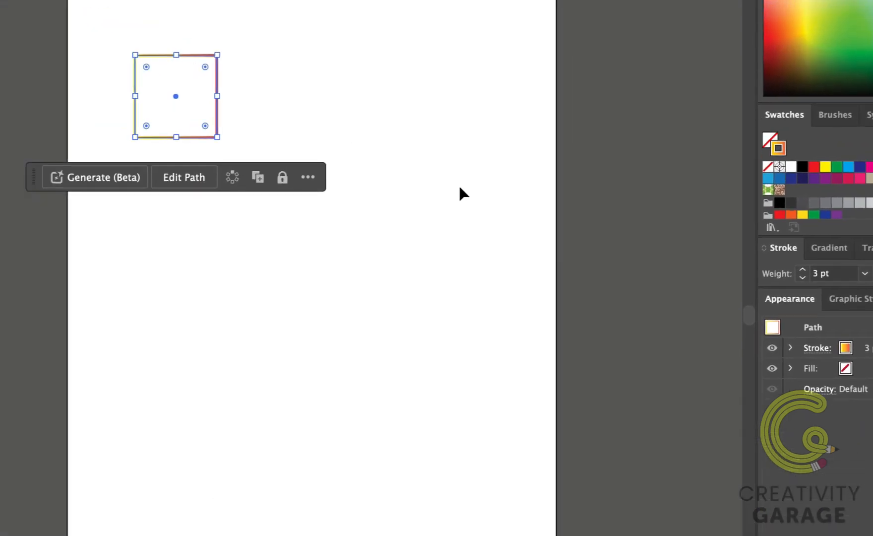
# Step: Draw a hexagon with the Polygon tool to the right of the square
pyautogui.click(18, 103)
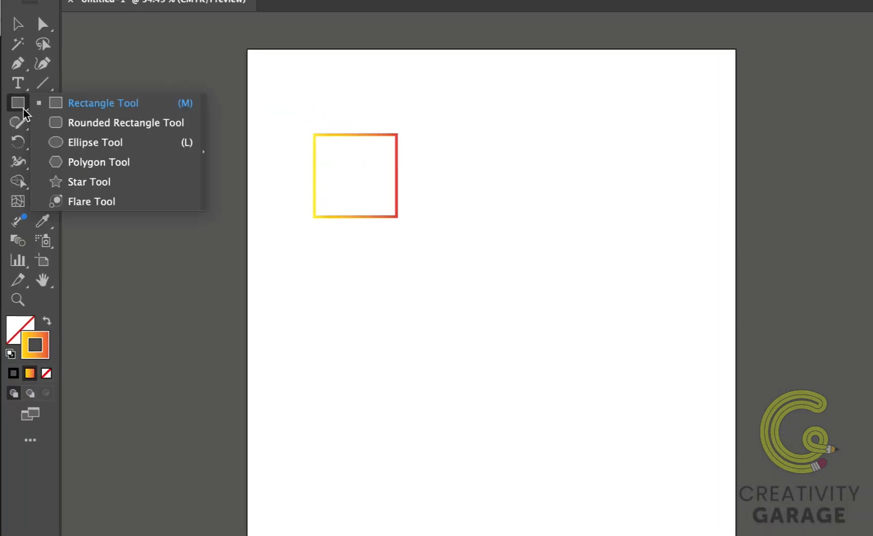
pyautogui.click(142, 165)
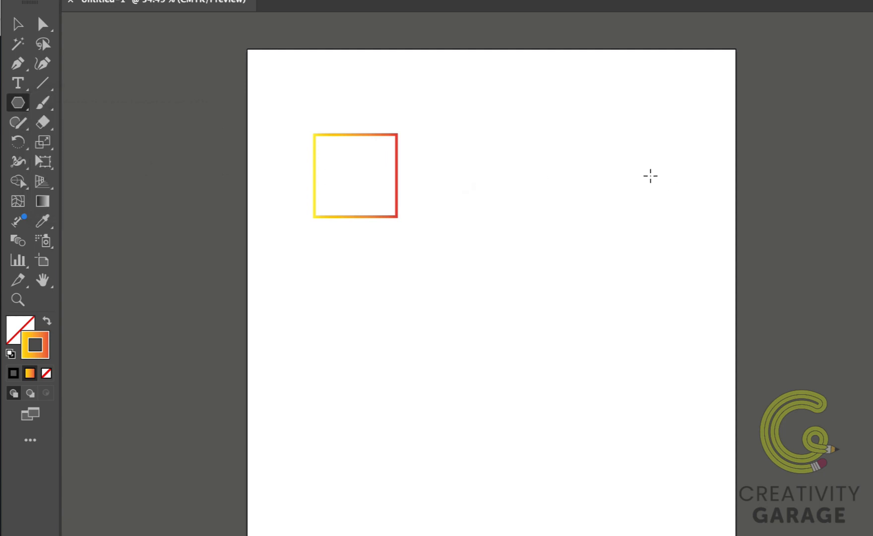
pyautogui.click(650, 172)
pyautogui.moveTo(649, 173); pyautogui.dragTo(685, 210)
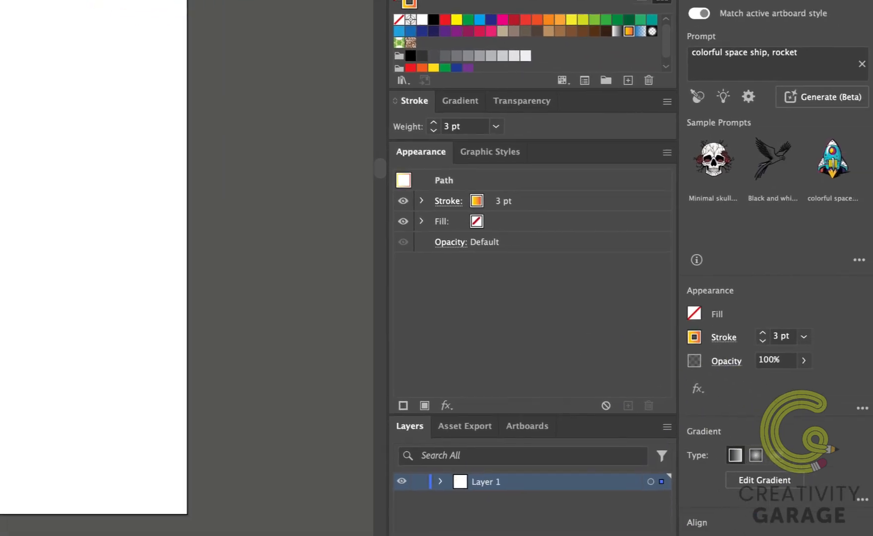
# Step: Give the hexagon a dark blue stroke and deselect it
pyautogui.click(694, 337)
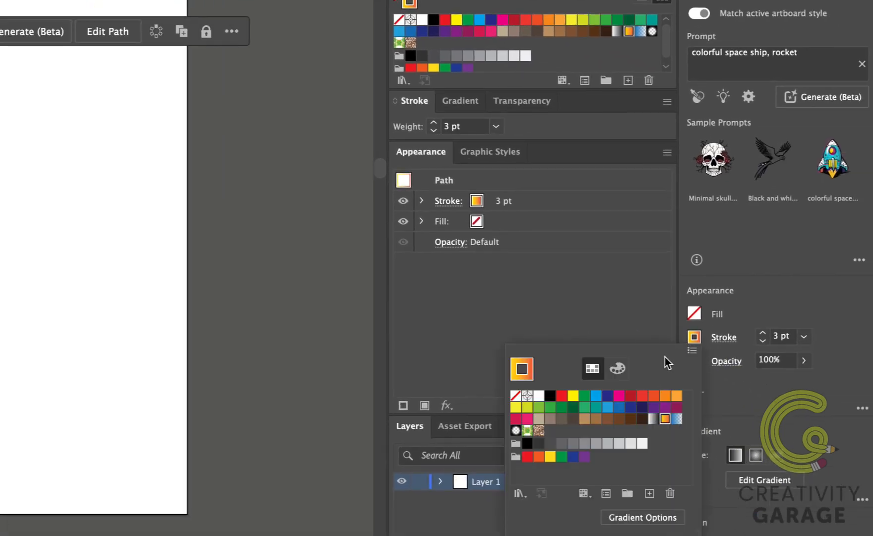
pyautogui.click(608, 395)
pyautogui.click(75, 147)
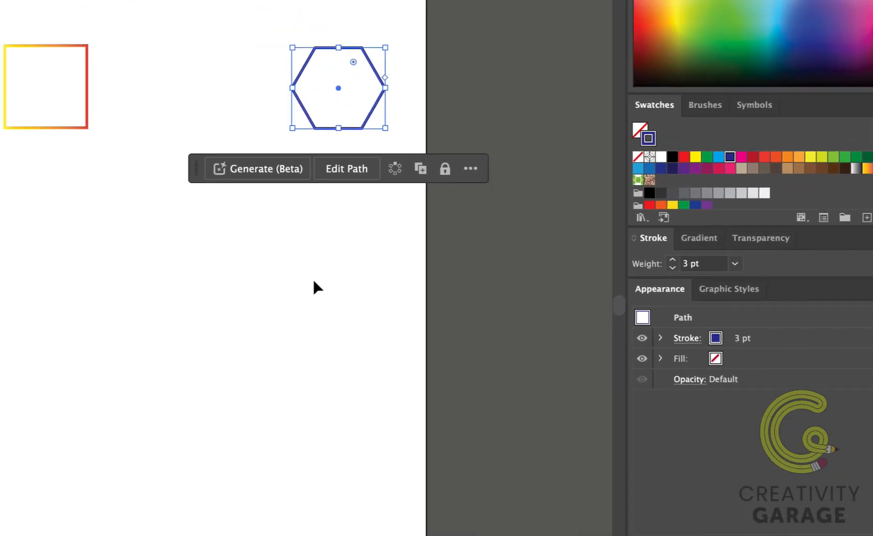
pyautogui.click(76, 148)
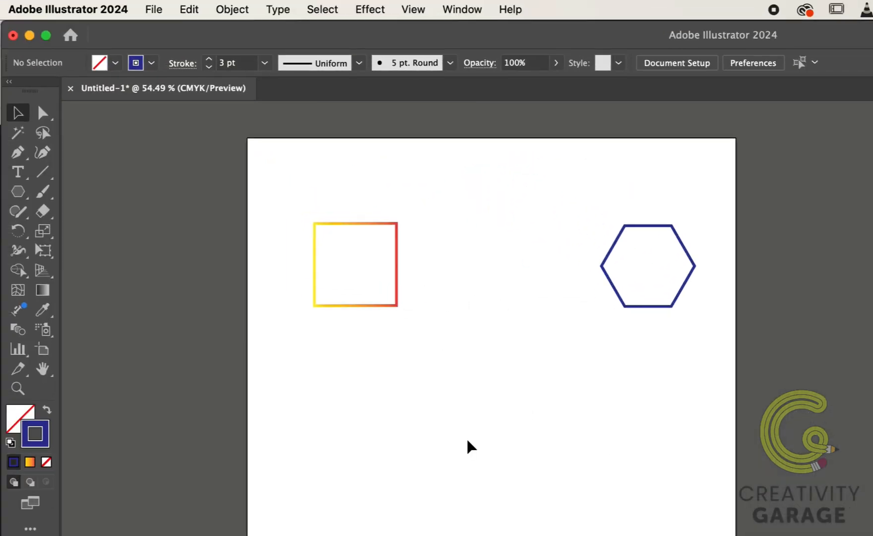
# Step: Select both the square and the hexagon and make a blend between them
pyautogui.click(396, 305)
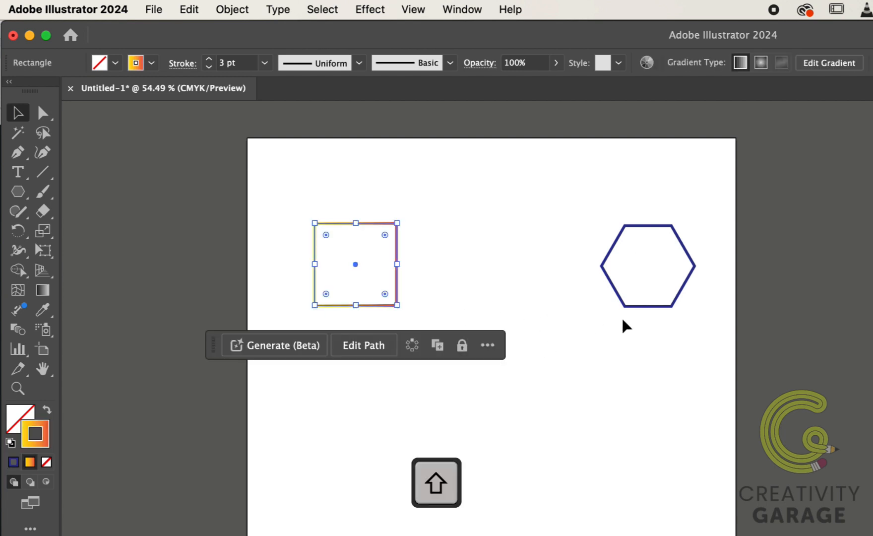
pyautogui.keyDown('shift'); pyautogui.click(672, 308); pyautogui.keyUp('shift')
pyautogui.click(243, 11)
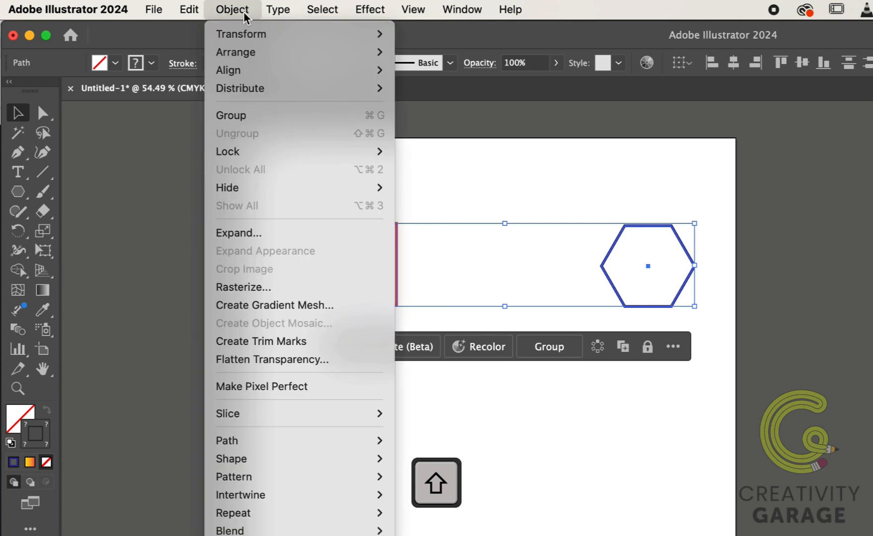
pyautogui.moveTo(305, 530)
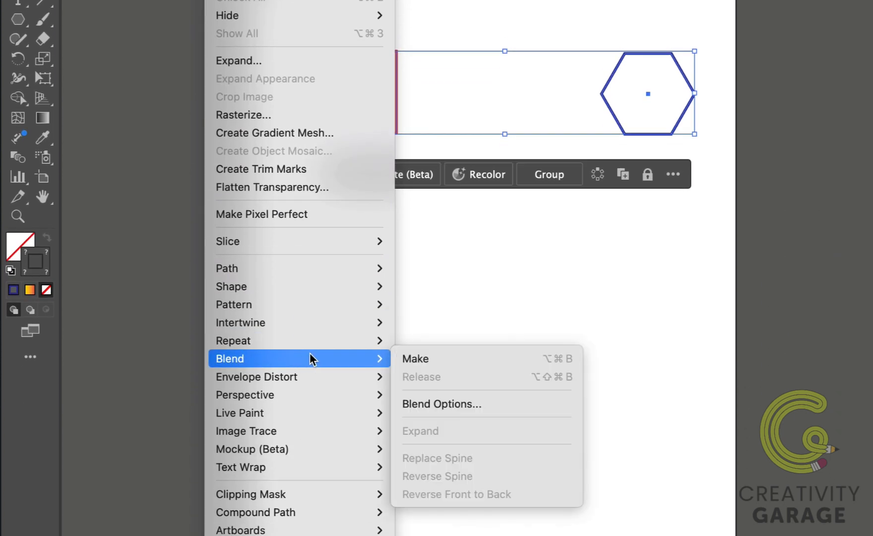
pyautogui.click(427, 364)
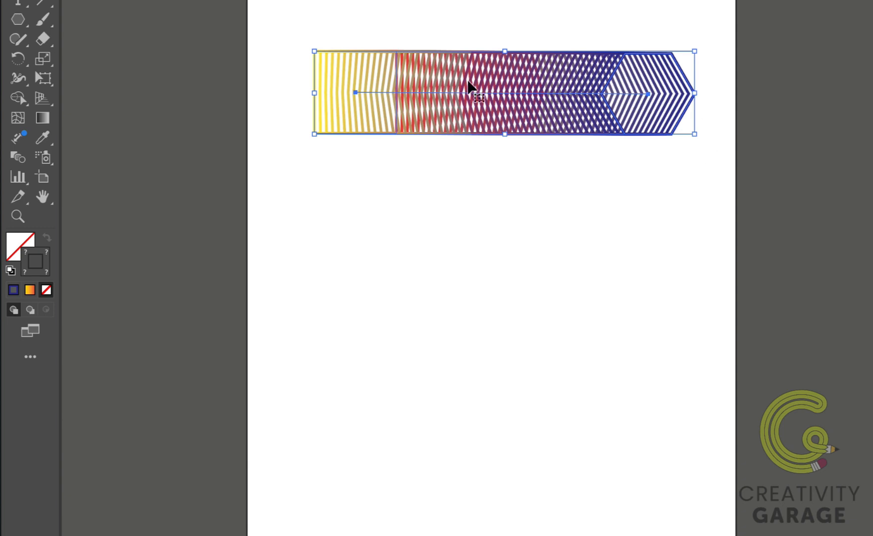
# Step: Undo the blend
pyautogui.hscroll(-1, 525, 171)
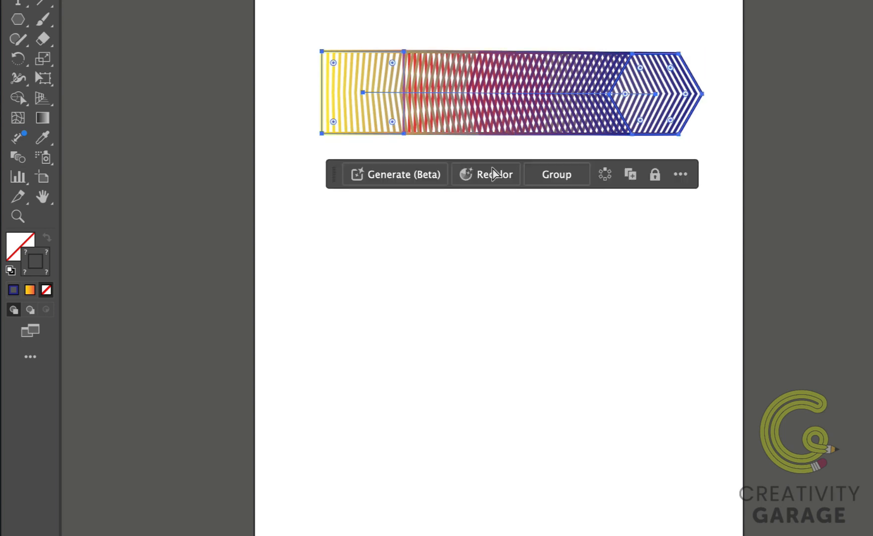
pyautogui.hotkey('ctrl', 'z')
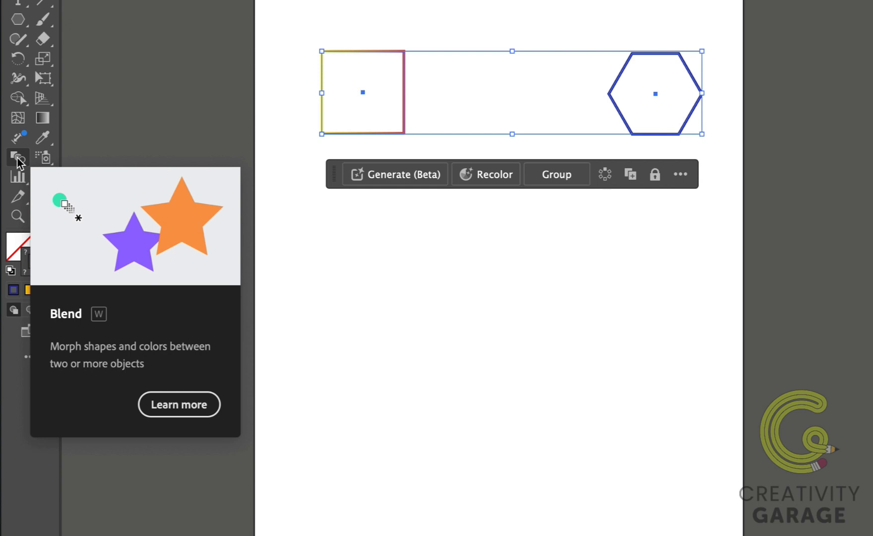
# Step: Blend the square into the hexagon with the Blend tool
pyautogui.press('w')
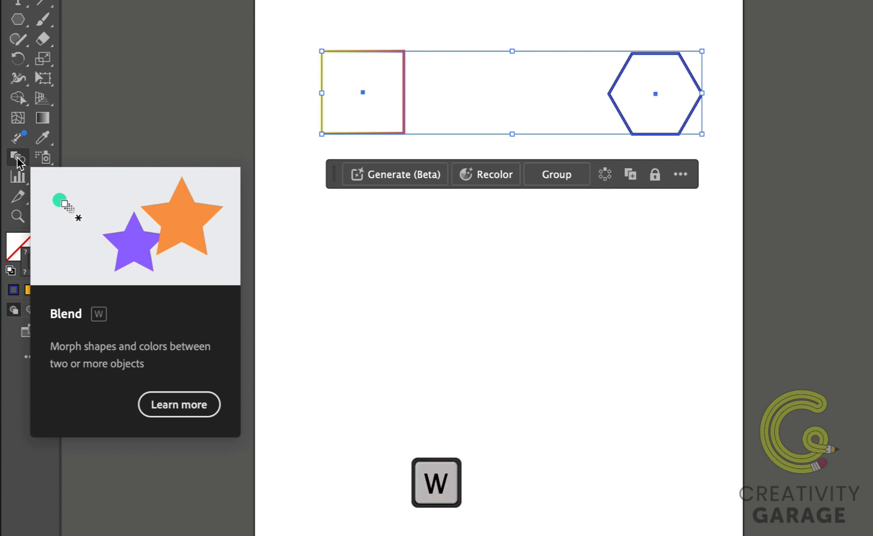
pyautogui.click(18, 158)
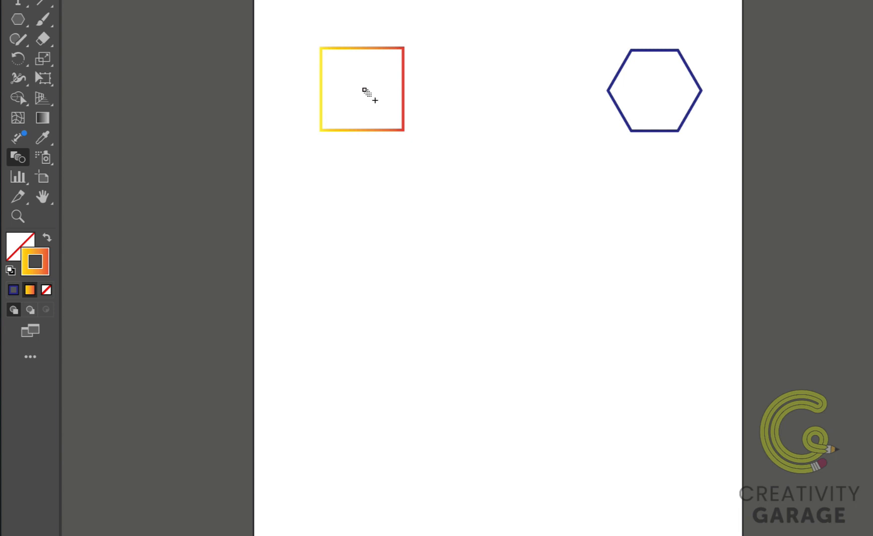
pyautogui.click(364, 91)
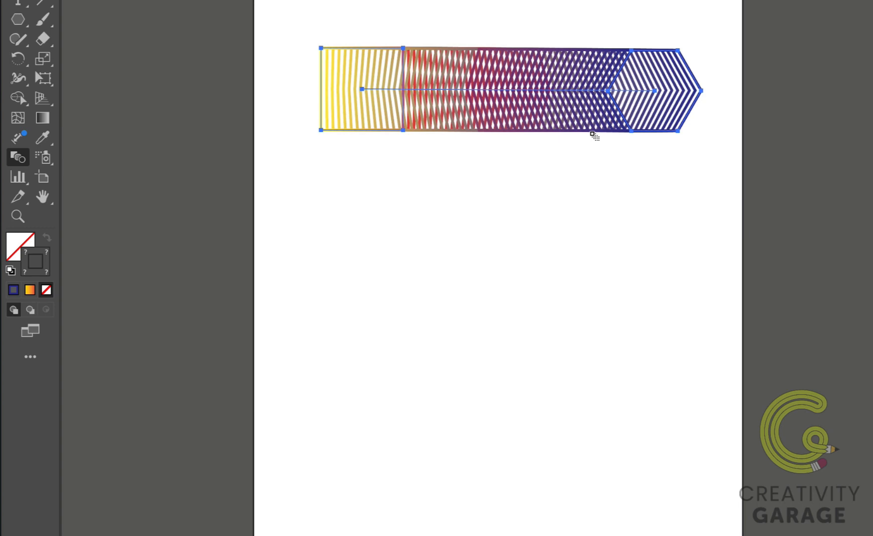
pyautogui.doubleClick(19, 158)
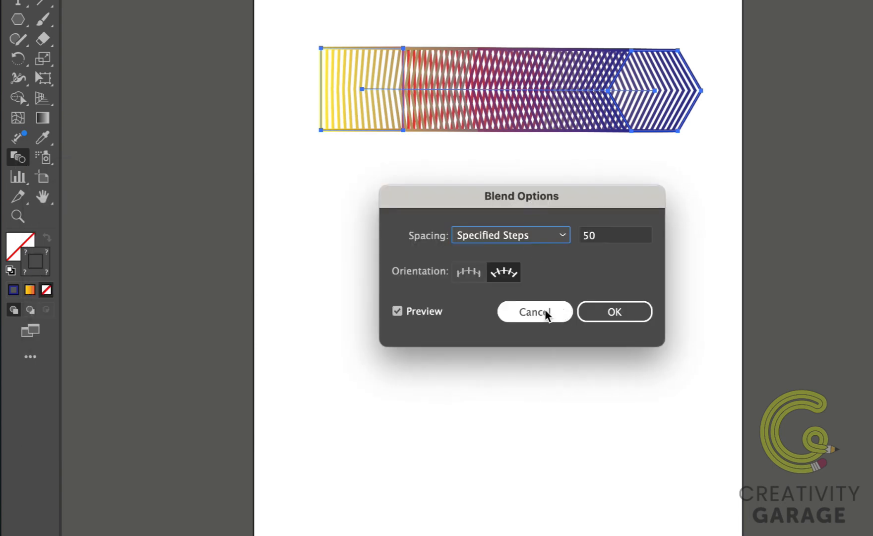
pyautogui.click(535, 313)
# Step: Open the blend's Blend Options and set Specified Steps to 100
pyautogui.click(233, 10)
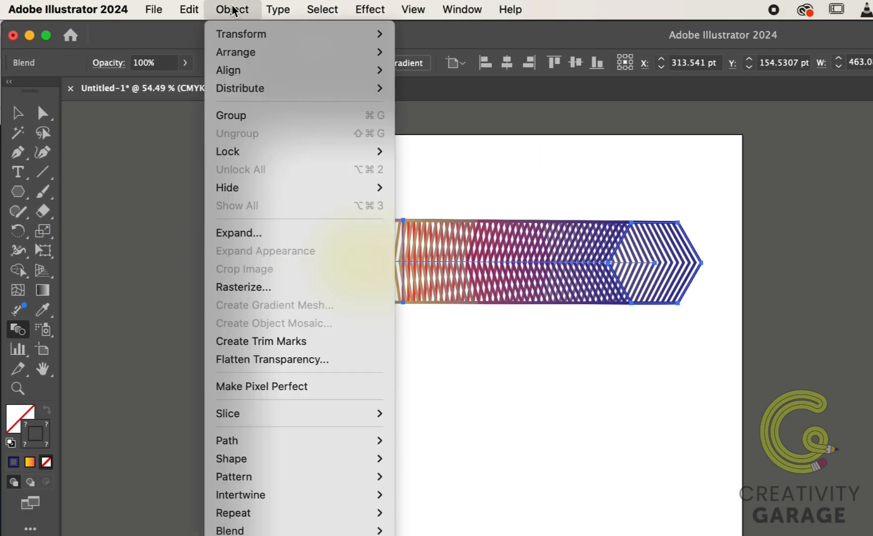
pyautogui.moveTo(312, 530)
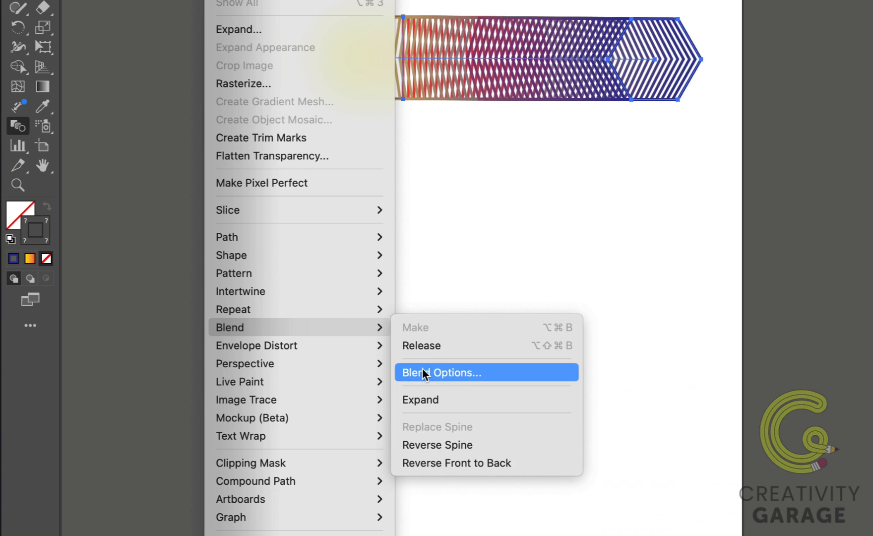
pyautogui.click(452, 377)
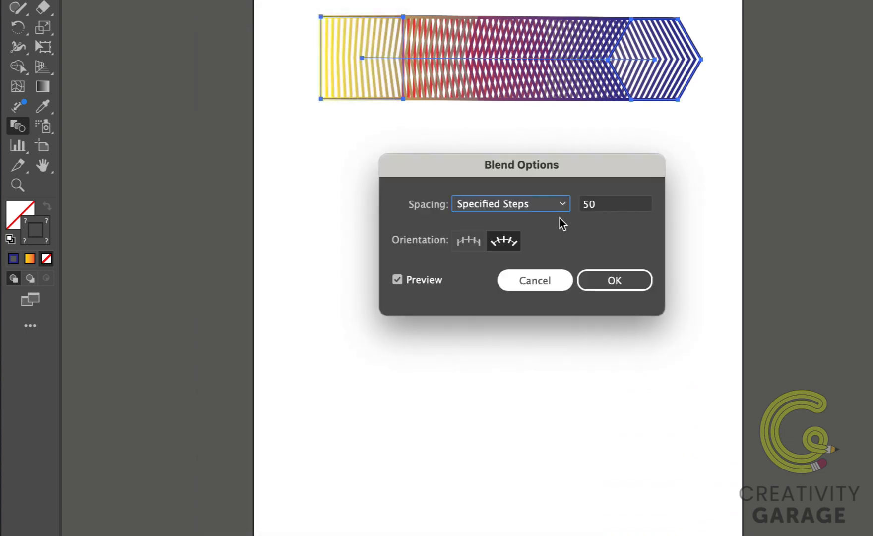
pyautogui.click(595, 206)
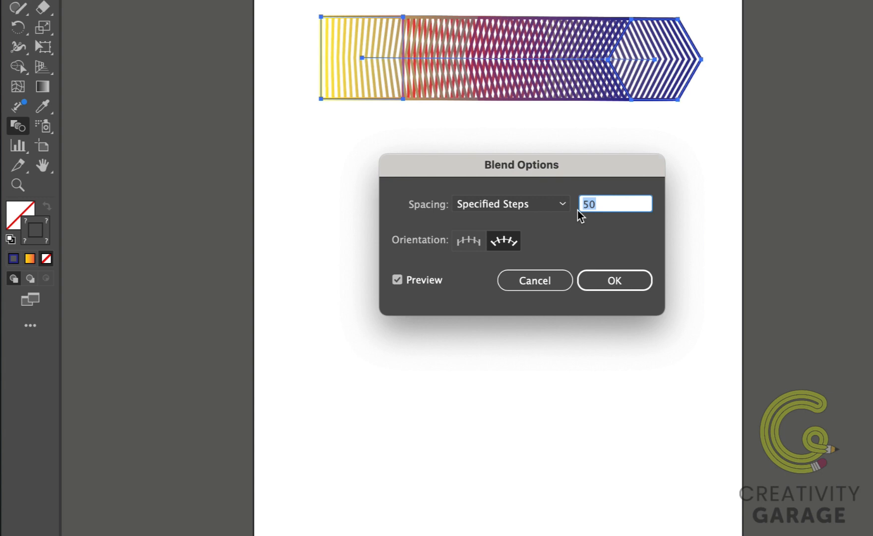
pyautogui.write('100')
pyautogui.press('Tab')
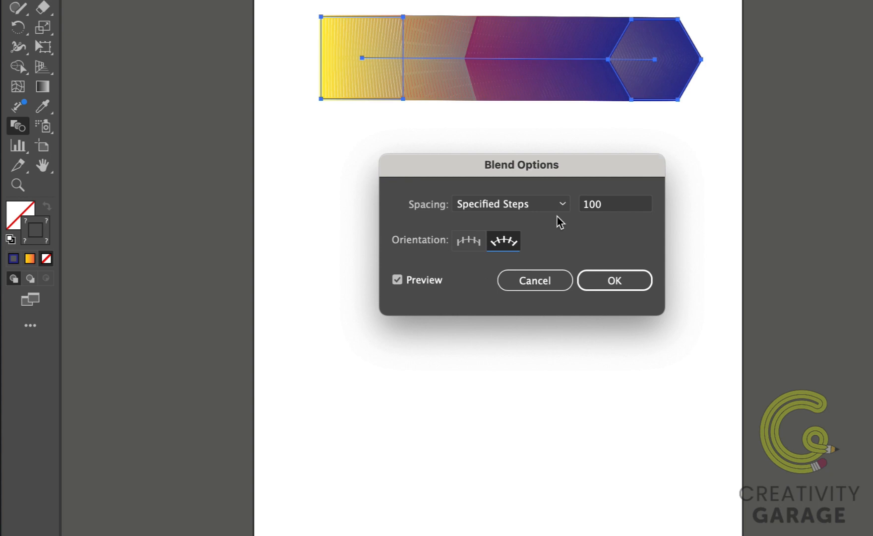
# Step: Preview the Align to Page orientation and switch back to Align to Path
pyautogui.click(473, 242)
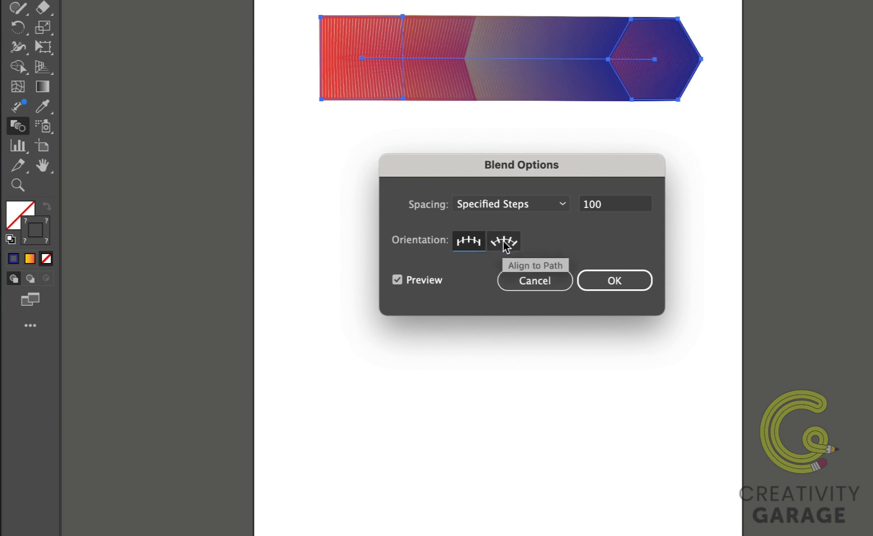
pyautogui.click(504, 243)
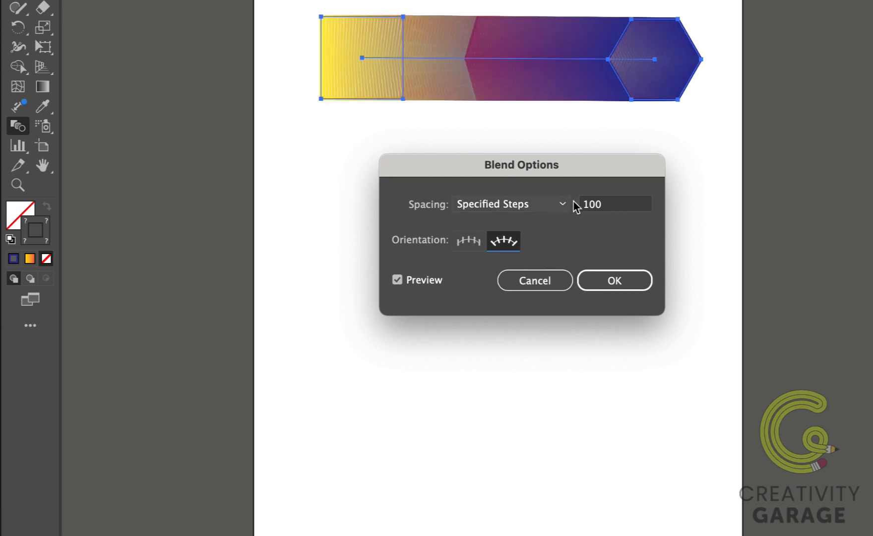
# Step: Change the blend spacing to Smooth Color
pyautogui.click(562, 207)
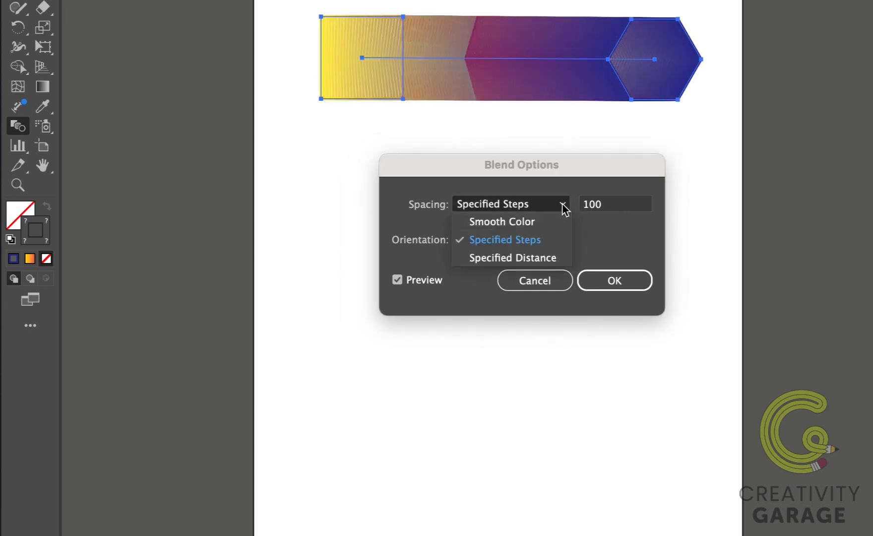
pyautogui.click(524, 224)
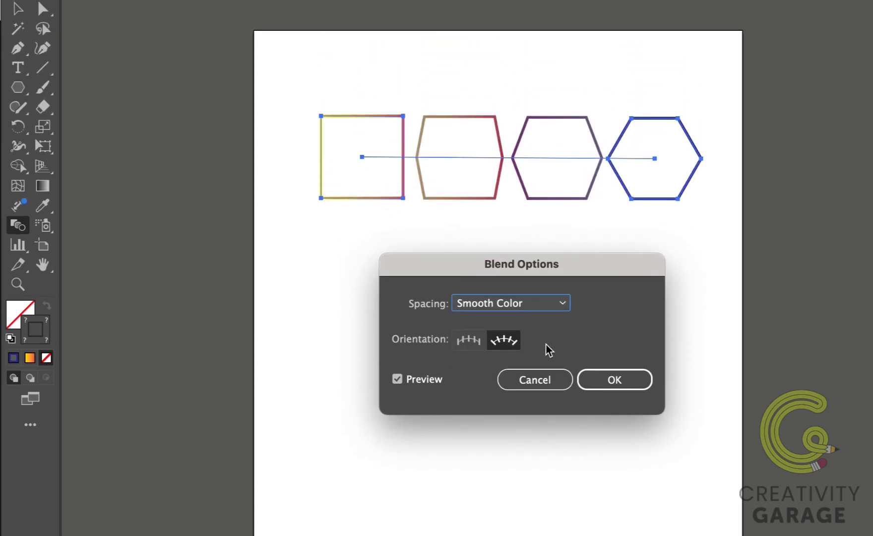
pyautogui.press('Tab')
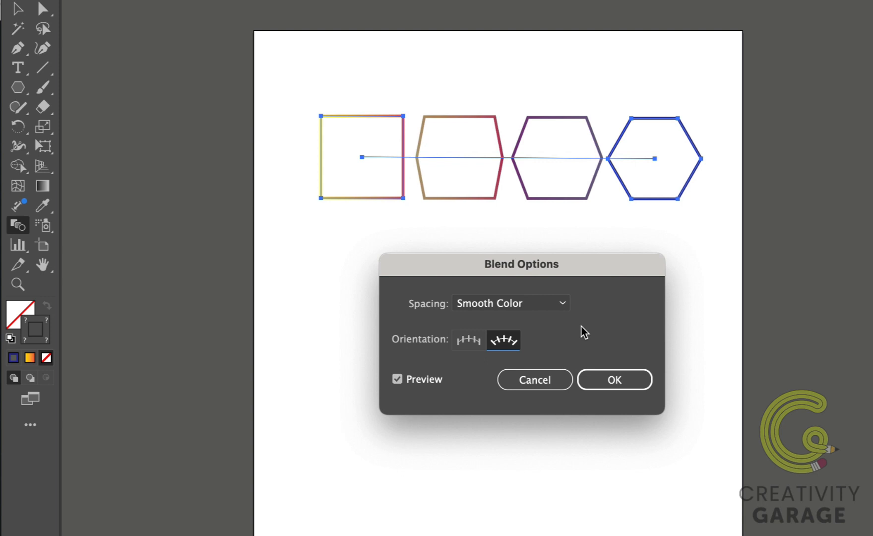
# Step: Change the blend spacing to Specified Distance of 10 pt
pyautogui.click(562, 303)
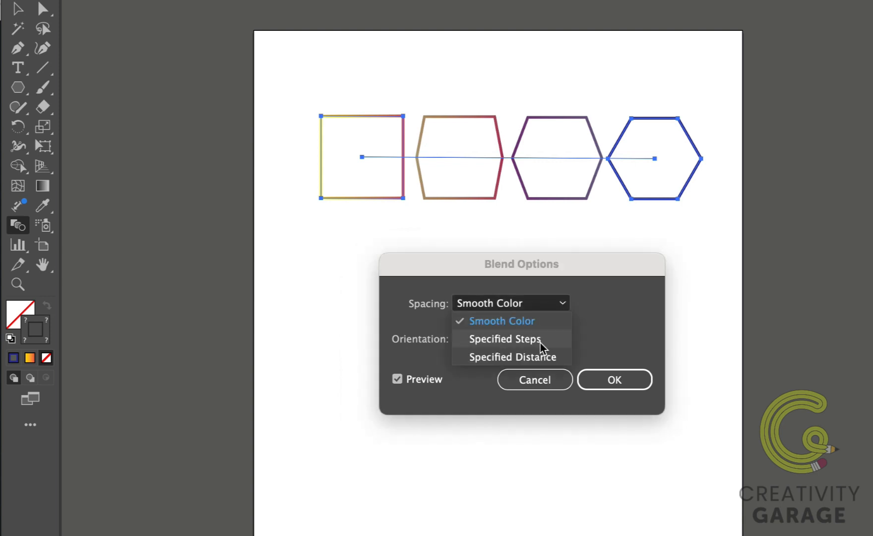
pyautogui.click(534, 357)
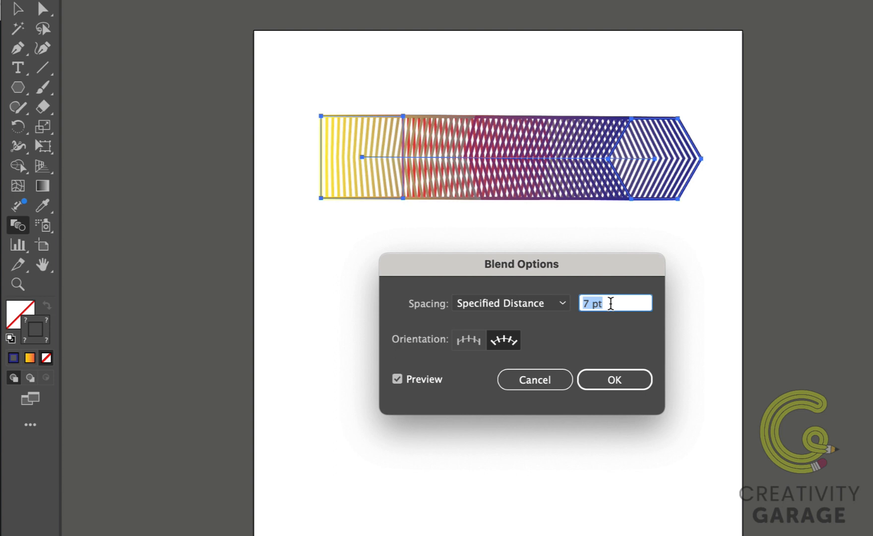
pyautogui.write('10')
pyautogui.press('Tab')
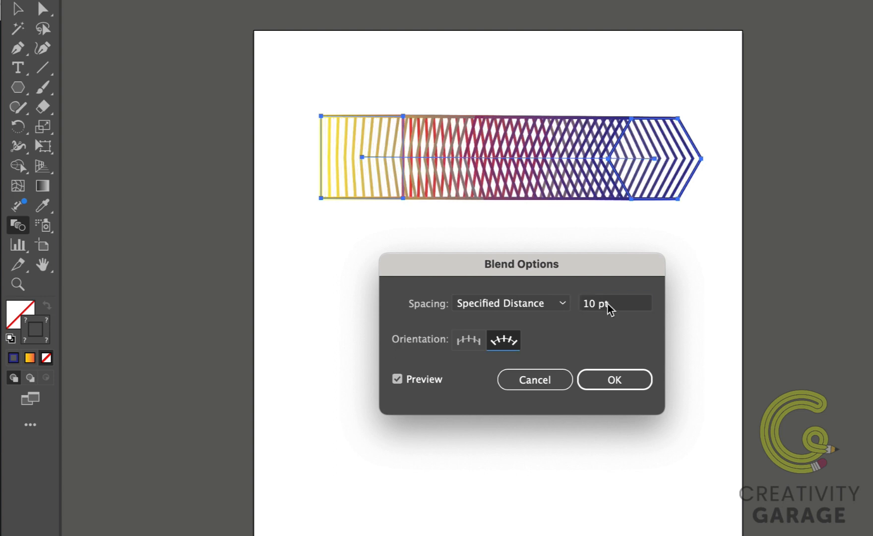
# Step: Set the specified distance to 20 pt and cancel the Blend Options dialog
pyautogui.moveTo(615, 305); pyautogui.dragTo(586, 306)
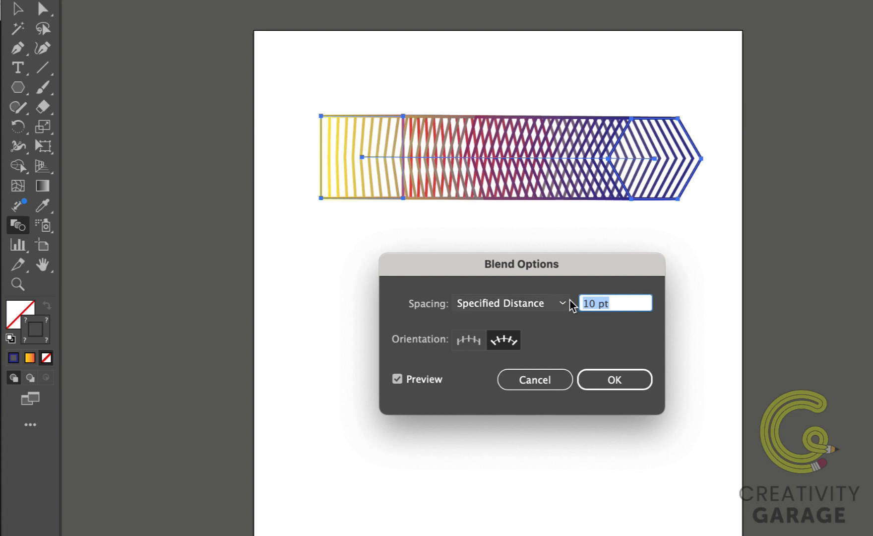
pyautogui.write('20')
pyautogui.press('Tab')
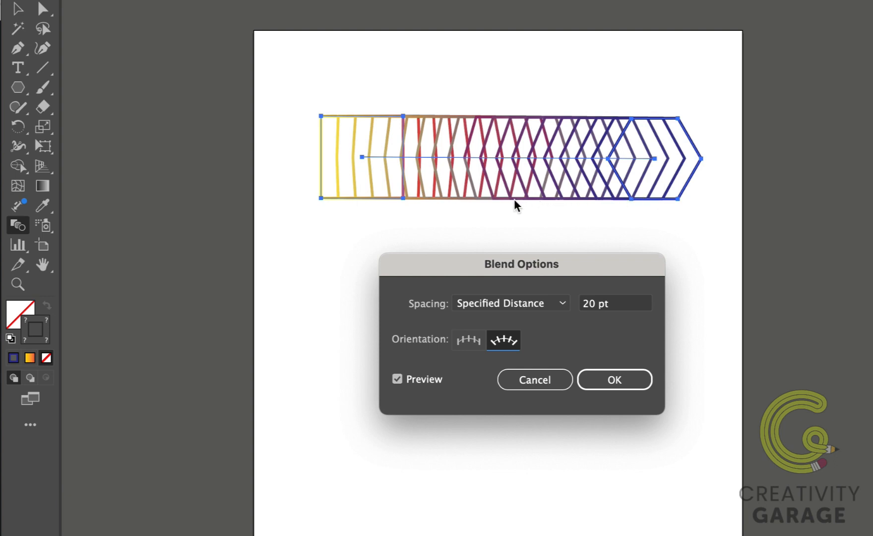
pyautogui.click(563, 375)
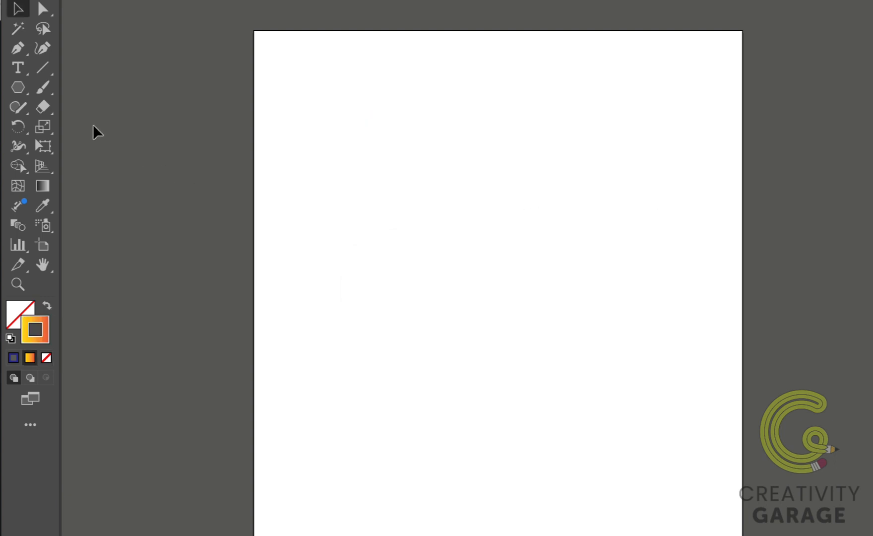
# Step: Draw a wavy open path across the upper part of the artboard with the Curvature tool
pyautogui.click(41, 49)
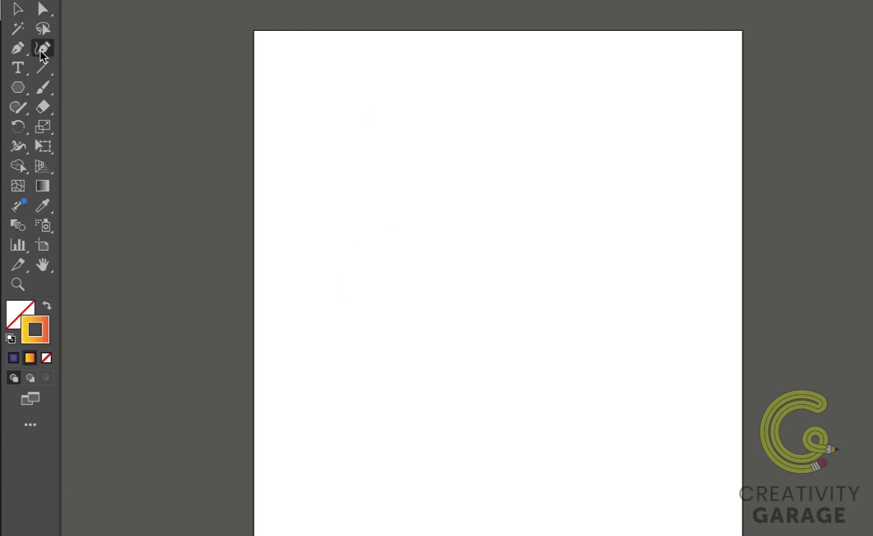
pyautogui.click(297, 203)
pyautogui.click(359, 140)
pyautogui.click(451, 225)
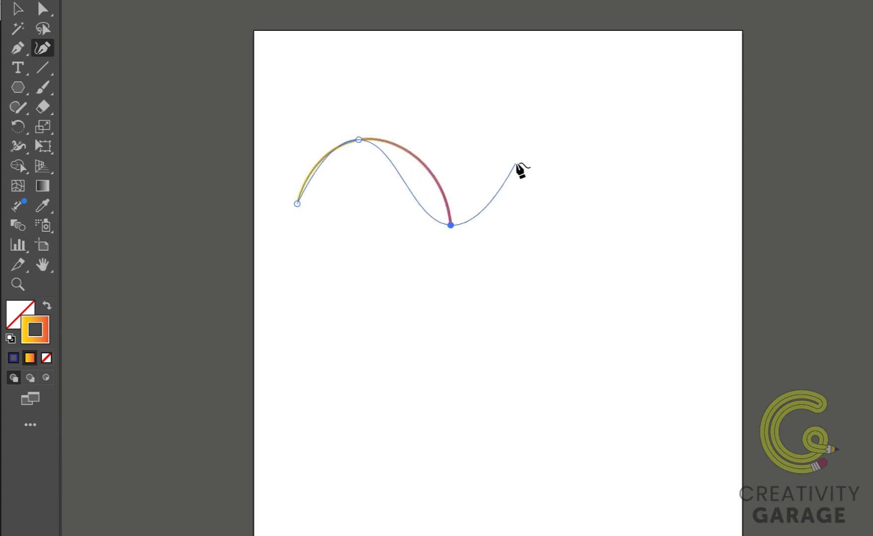
pyautogui.click(516, 161)
pyautogui.click(622, 224)
pyautogui.click(683, 146)
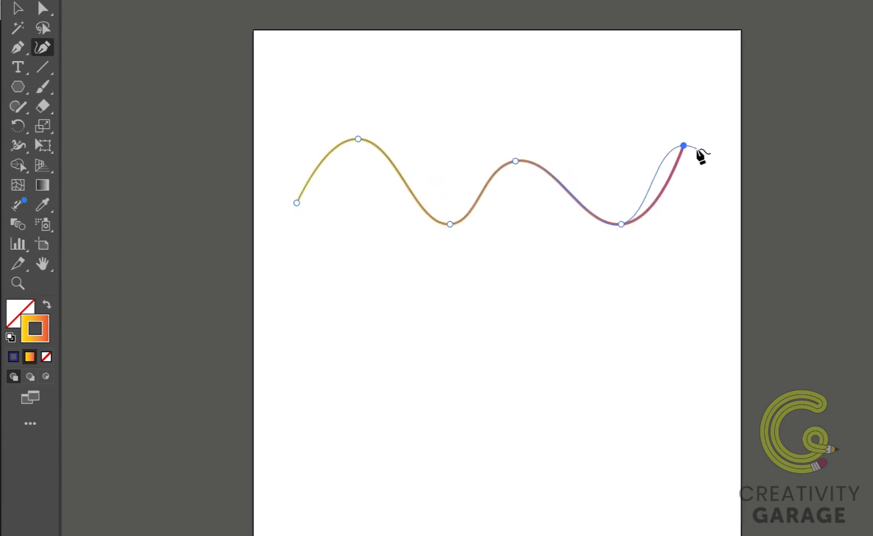
pyautogui.keyDown('super'); pyautogui.click(622, 140); pyautogui.keyUp('super')
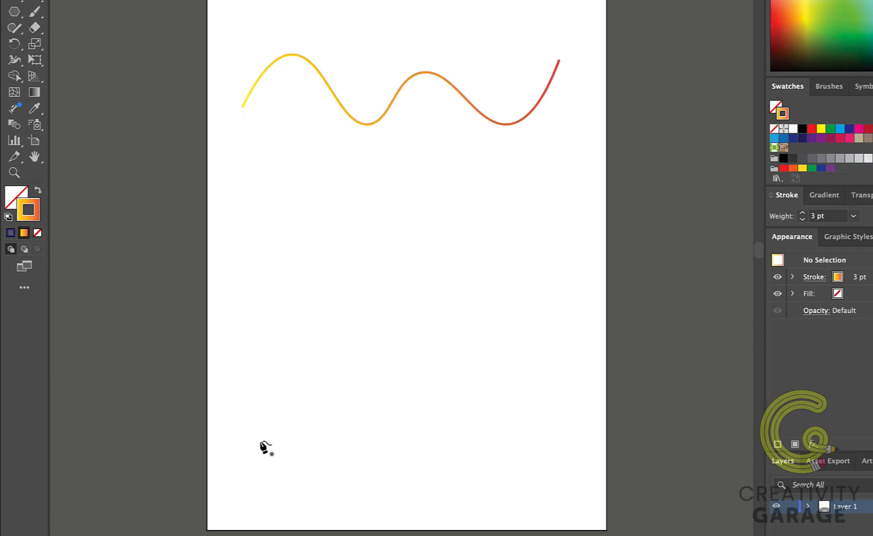
# Step: Draw a second wavy open path near the bottom of the artboard with the Curvature tool
pyautogui.click(250, 468)
pyautogui.click(309, 381)
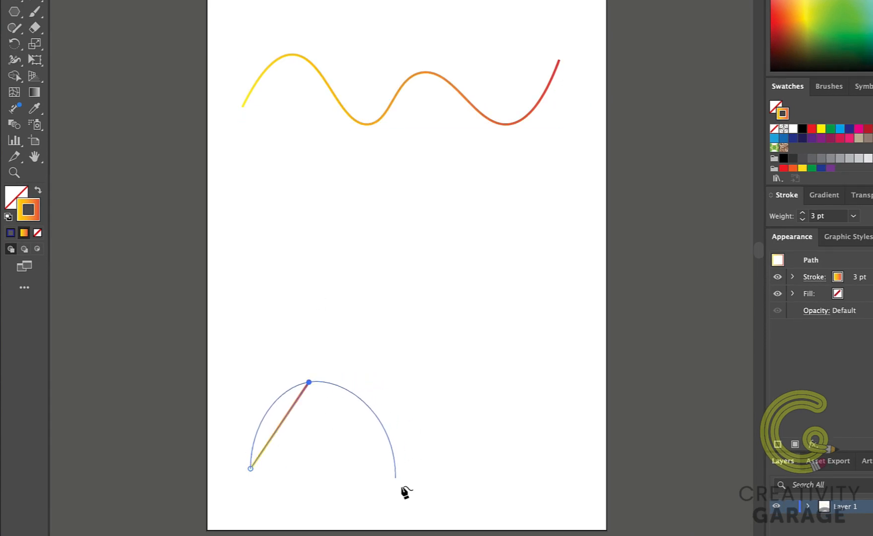
pyautogui.click(430, 498)
pyautogui.click(535, 385)
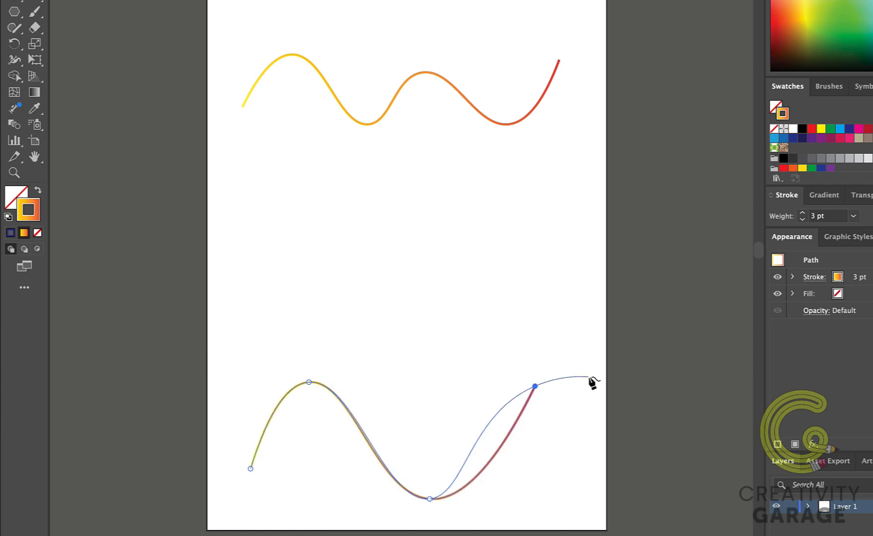
pyautogui.click(588, 376)
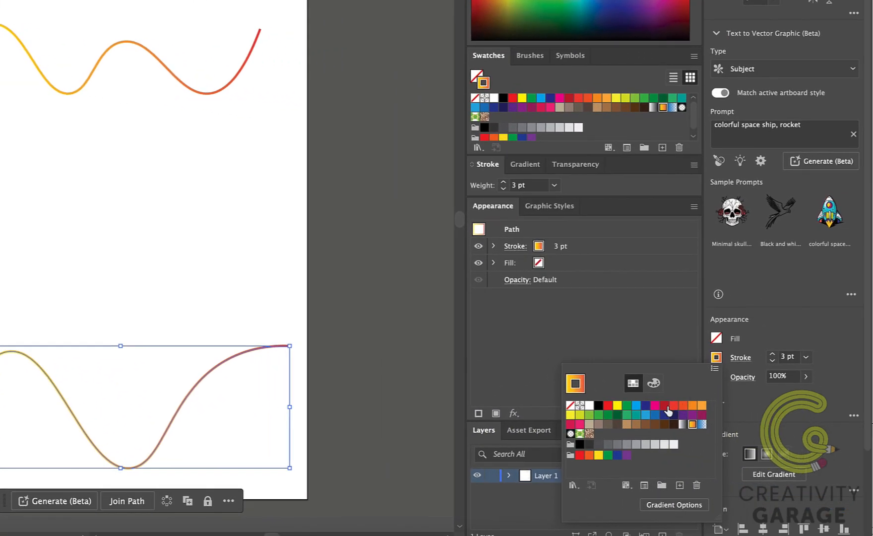
# Step: Set the lower wavy path's stroke to a dark red swatch and deselect it
pyautogui.click(665, 406)
pyautogui.click(328, 262)
pyautogui.click(328, 261)
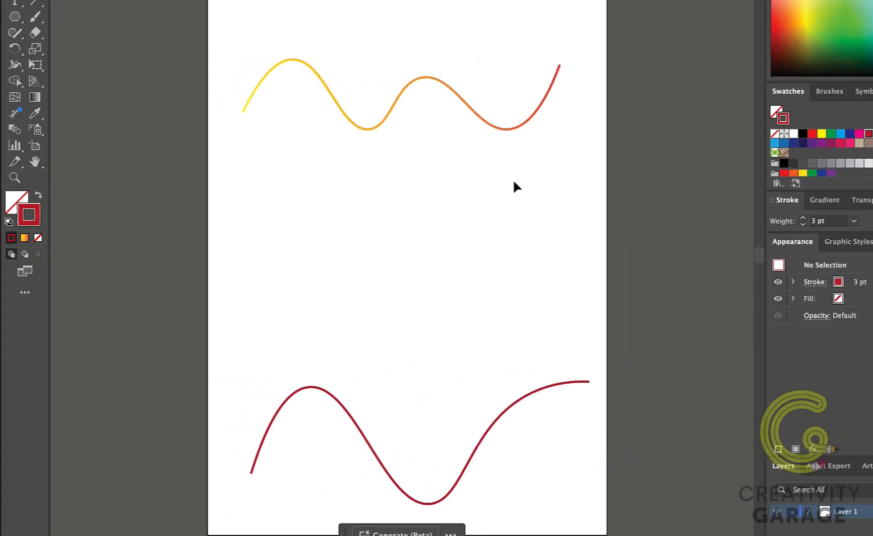
# Step: Blend the upper and lower wavy paths with the Blend tool
pyautogui.click(15, 129)
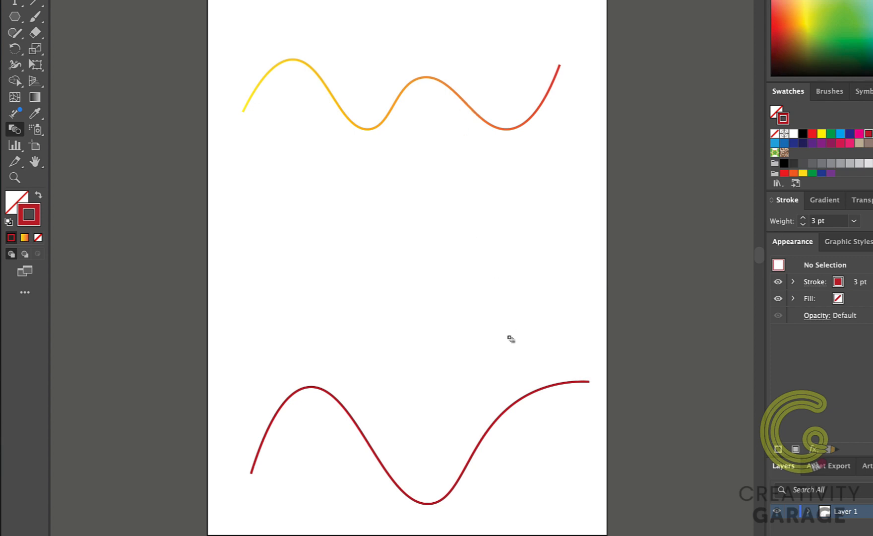
pyautogui.click(486, 440)
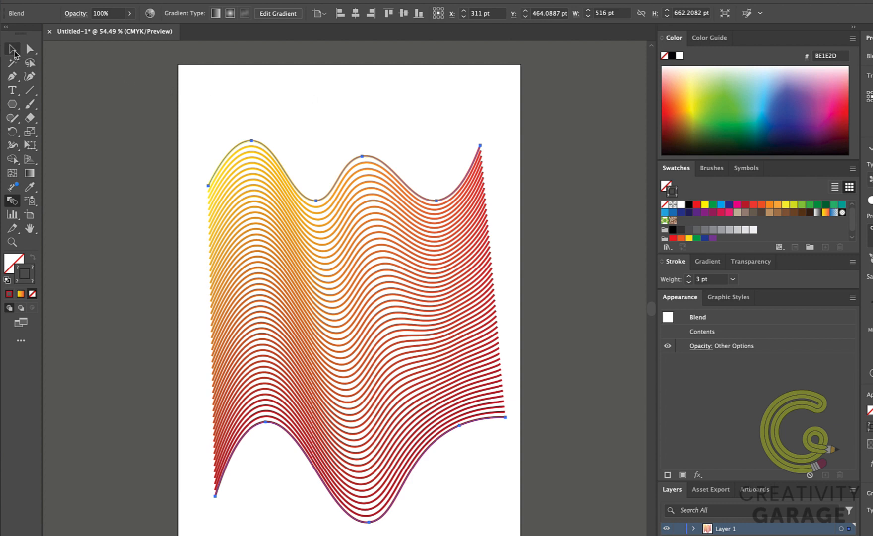
pyautogui.click(13, 48)
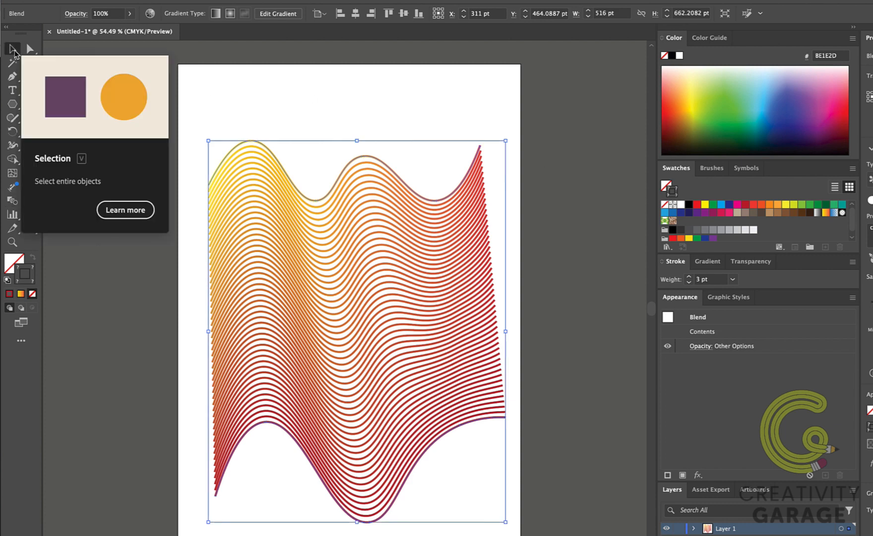
# Step: Enter the blend's isolation mode and reshape the top wavy path by moving its anchor points
pyautogui.doubleClick(406, 191)
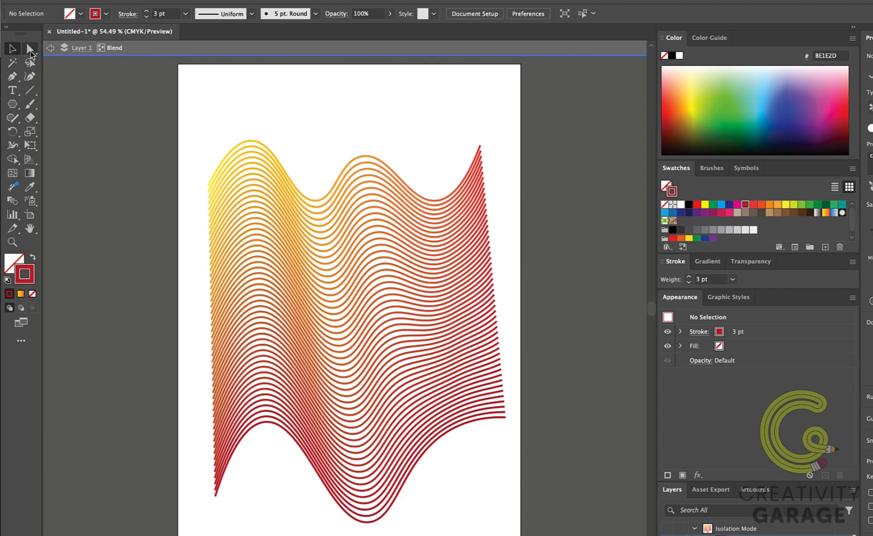
pyautogui.click(30, 49)
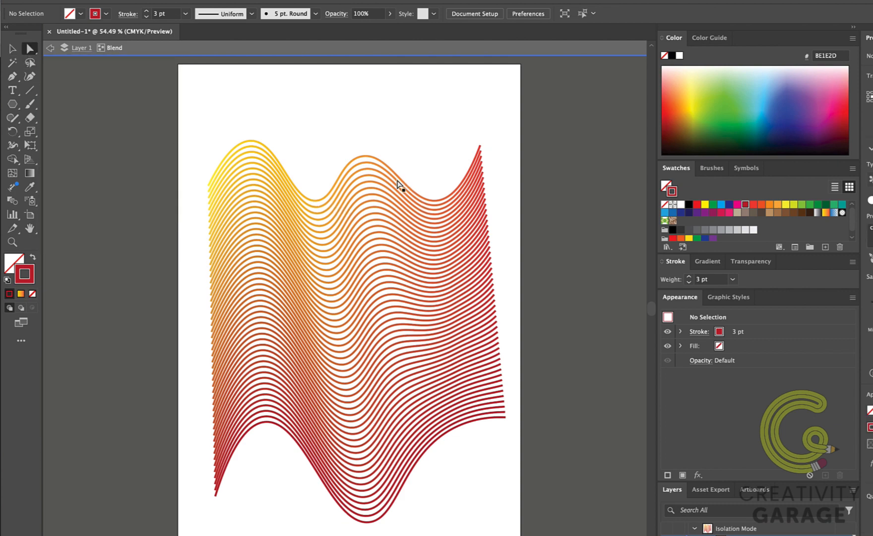
pyautogui.click(351, 167)
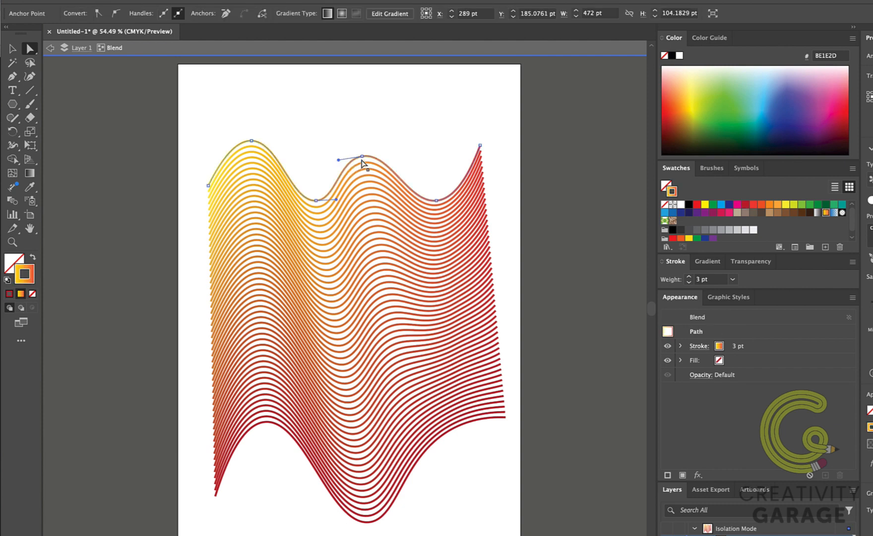
pyautogui.moveTo(363, 158); pyautogui.dragTo(359, 132)
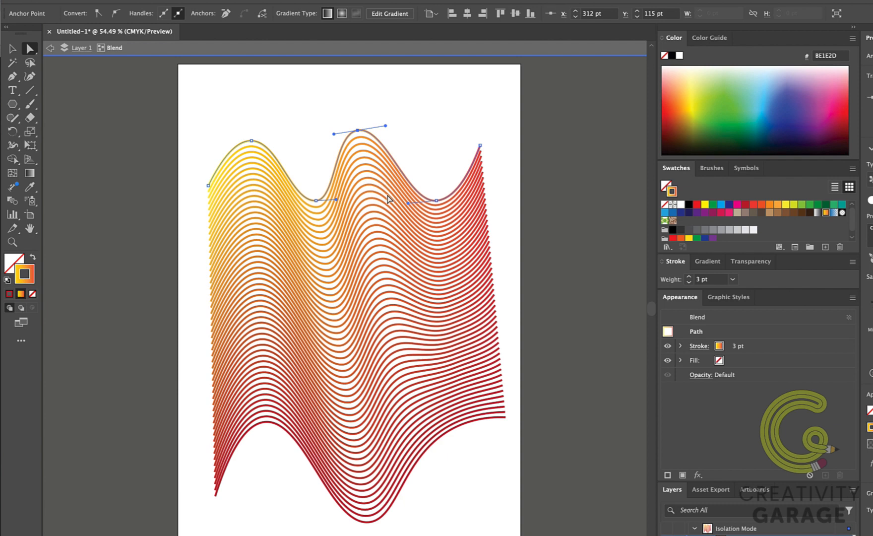
pyautogui.click(316, 206)
pyautogui.moveTo(317, 210); pyautogui.dragTo(325, 254)
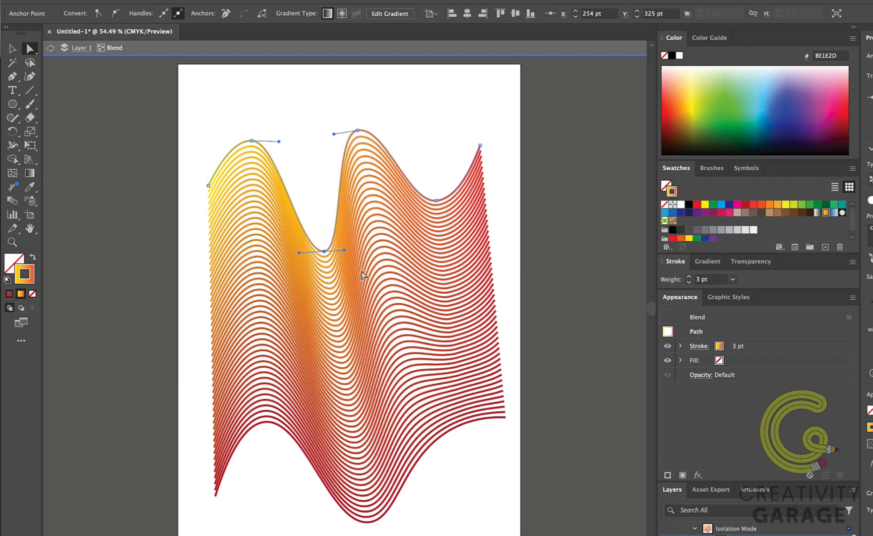
pyautogui.moveTo(436, 200); pyautogui.dragTo(453, 223)
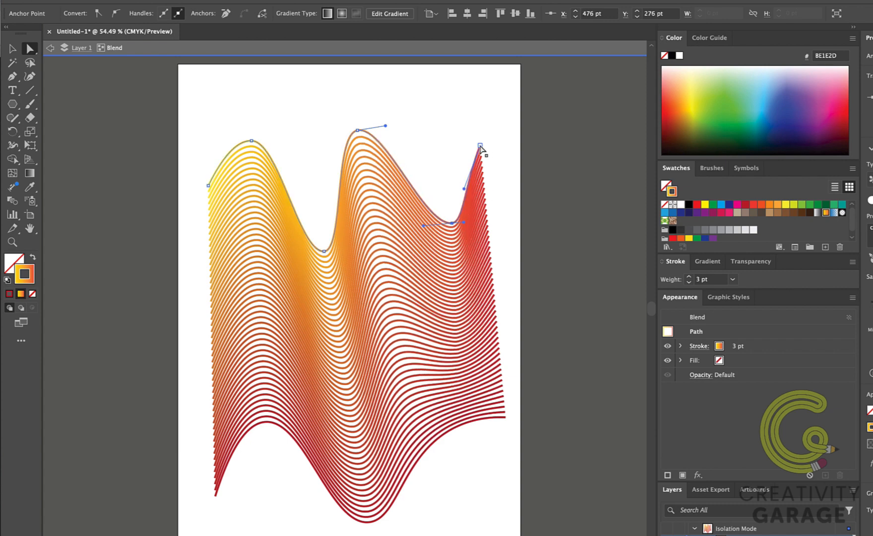
pyautogui.moveTo(480, 146); pyautogui.dragTo(494, 133)
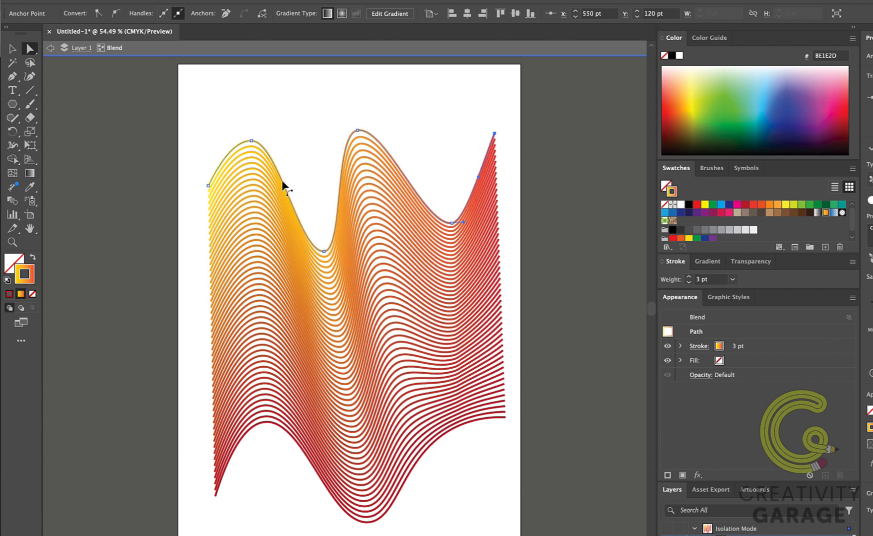
pyautogui.moveTo(209, 185); pyautogui.dragTo(206, 208)
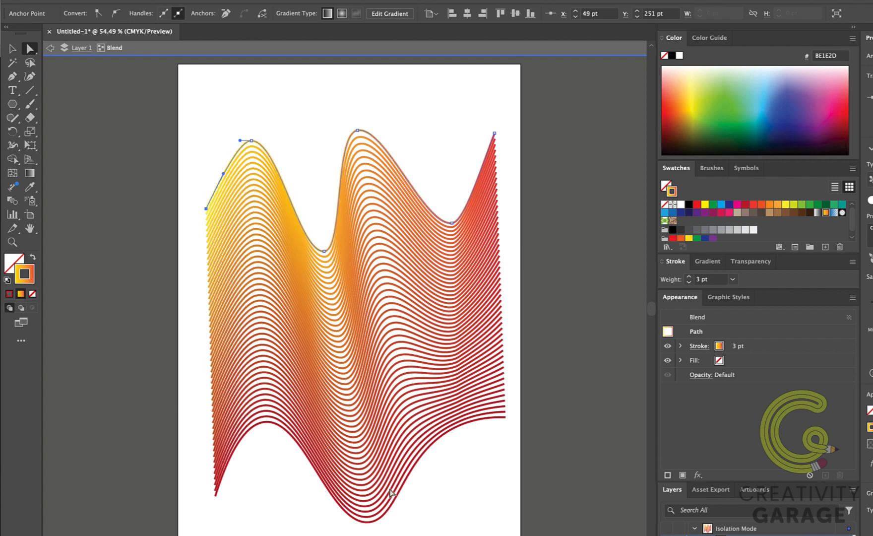
# Step: Reshape the bottom wavy path by raising its lowest anchor and adjusting a handle, then exit isolation mode
pyautogui.click(390, 516)
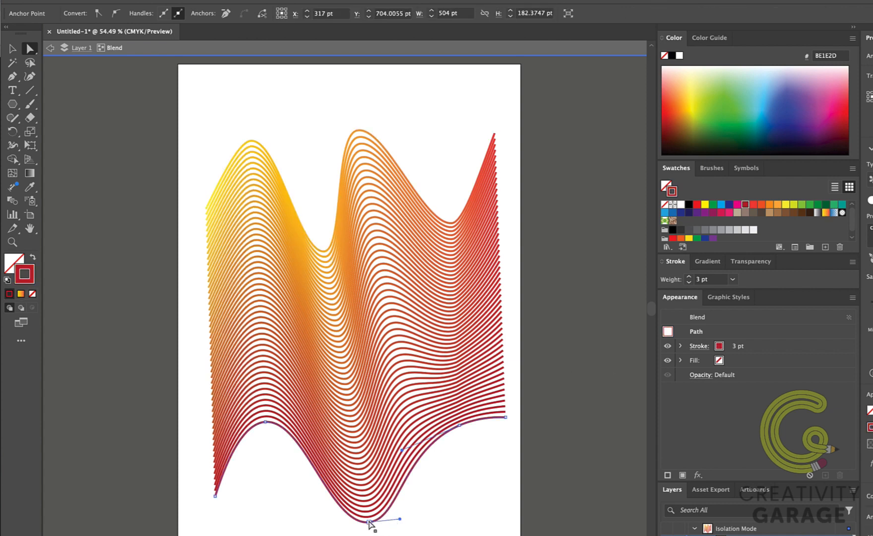
pyautogui.moveTo(370, 524); pyautogui.dragTo(359, 437)
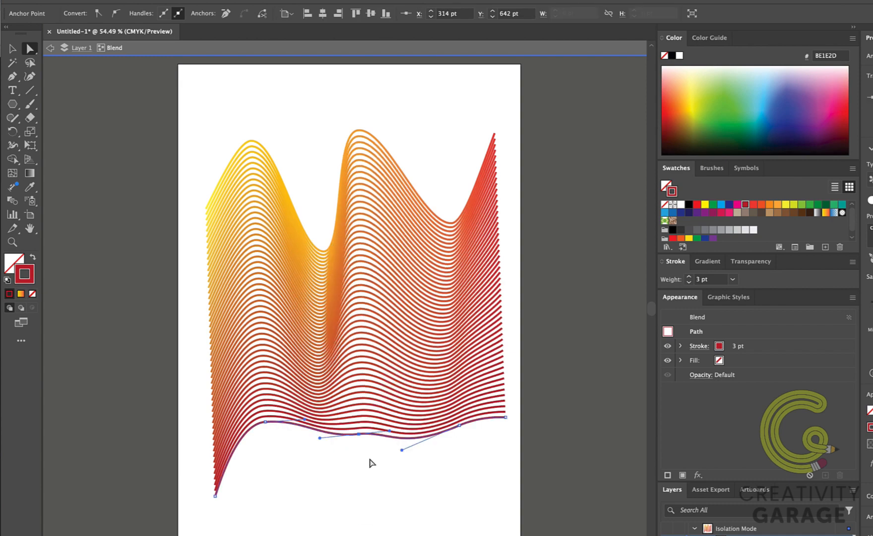
pyautogui.moveTo(462, 430)
pyautogui.mouseDown()
pyautogui.moveTo(445, 411)
pyautogui.moveTo(448, 427)
pyautogui.mouseUp()
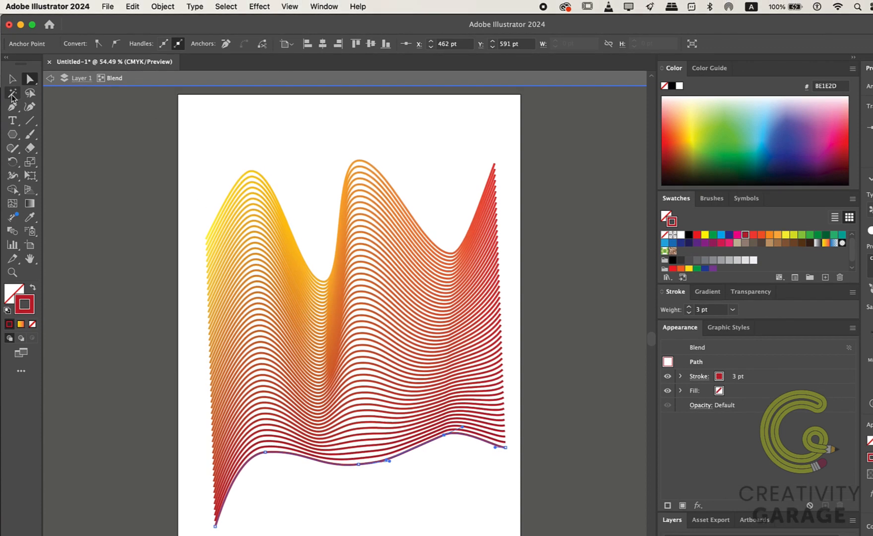
pyautogui.click(51, 80)
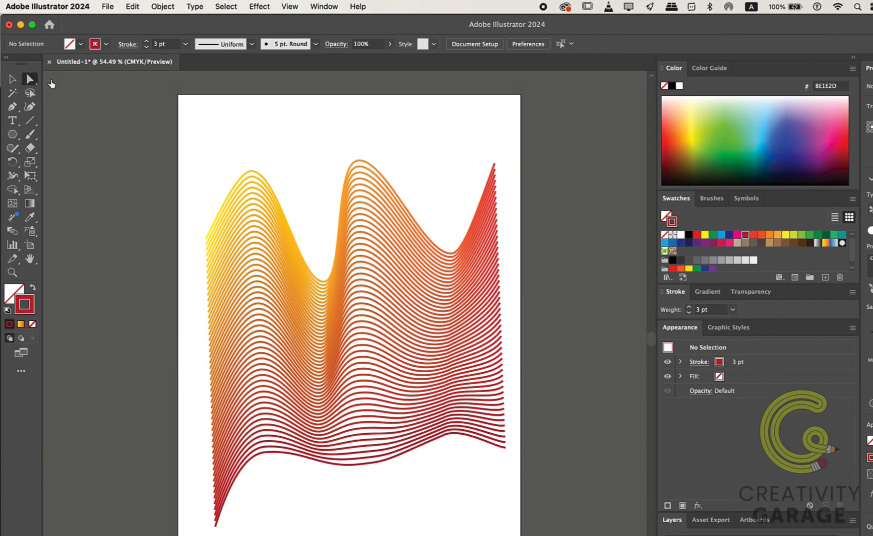
# Step: Select the wavy-line blend and release it
pyautogui.press('v')
pyautogui.click(367, 290)
pyautogui.click(164, 6)
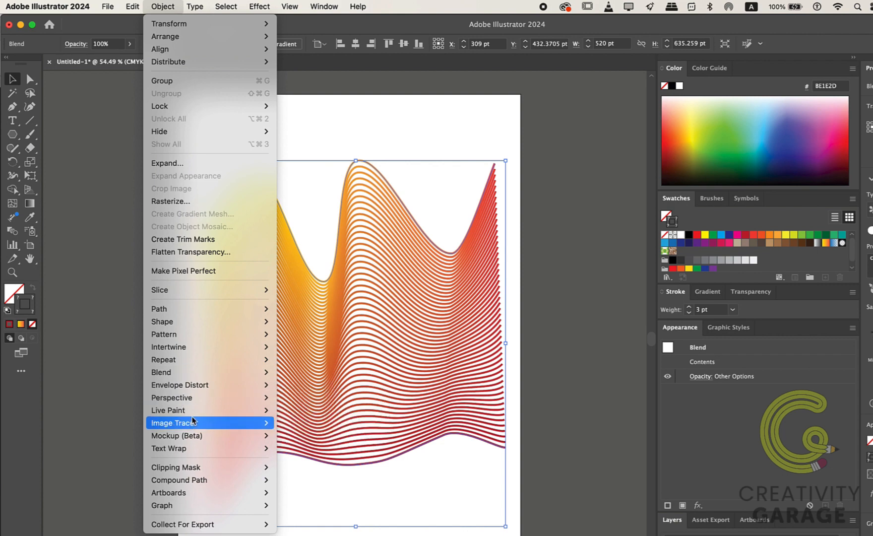
pyautogui.moveTo(187, 376)
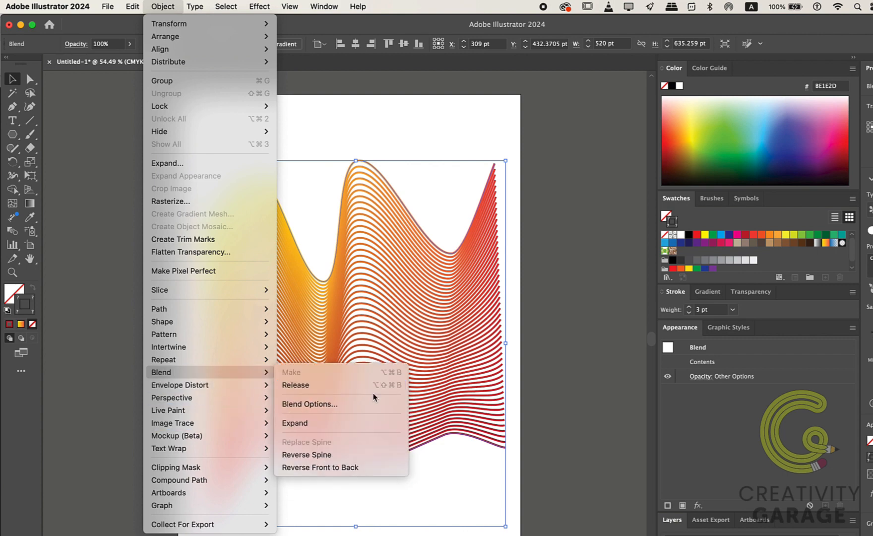
pyautogui.click(320, 389)
pyautogui.click(547, 522)
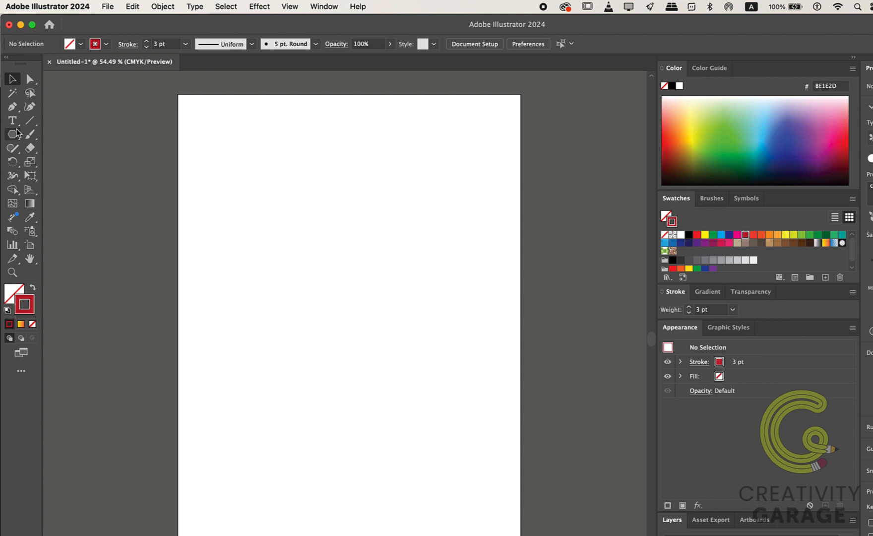
# Step: Draw a square of about 83 pt near the artboard's upper left corner with the Rectangle tool
pyautogui.moveTo(18, 132); pyautogui.dragTo(42, 134)
pyautogui.moveTo(194, 175); pyautogui.dragTo(228, 223)
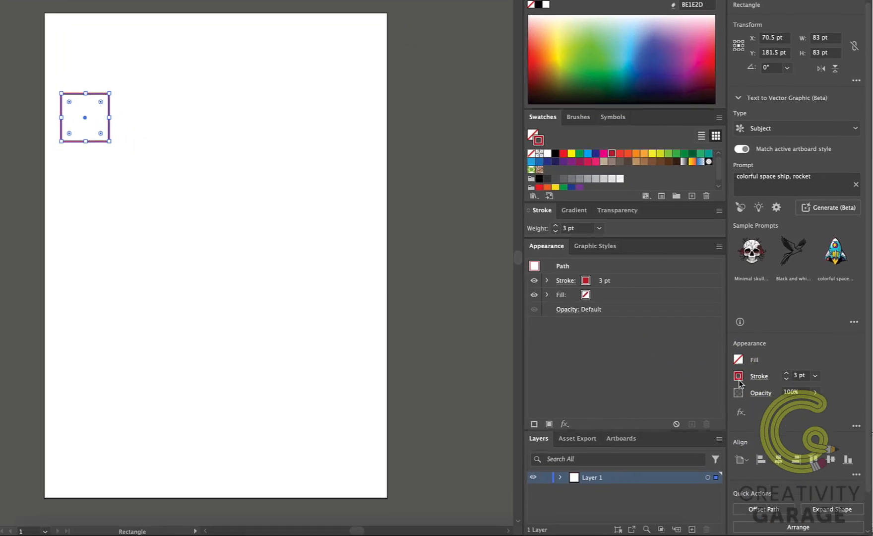
# Step: Remove the square's stroke and fill it with a light brown swatch
pyautogui.click(804, 416)
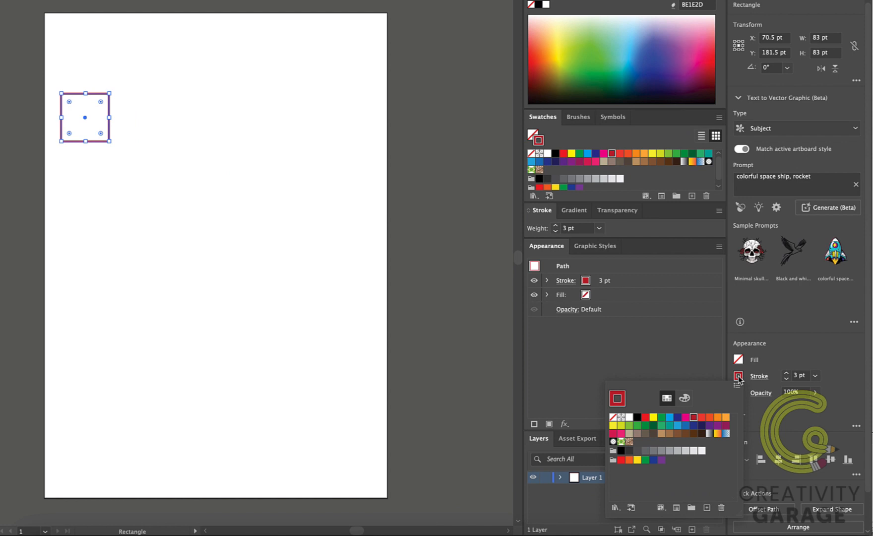
pyautogui.click(613, 418)
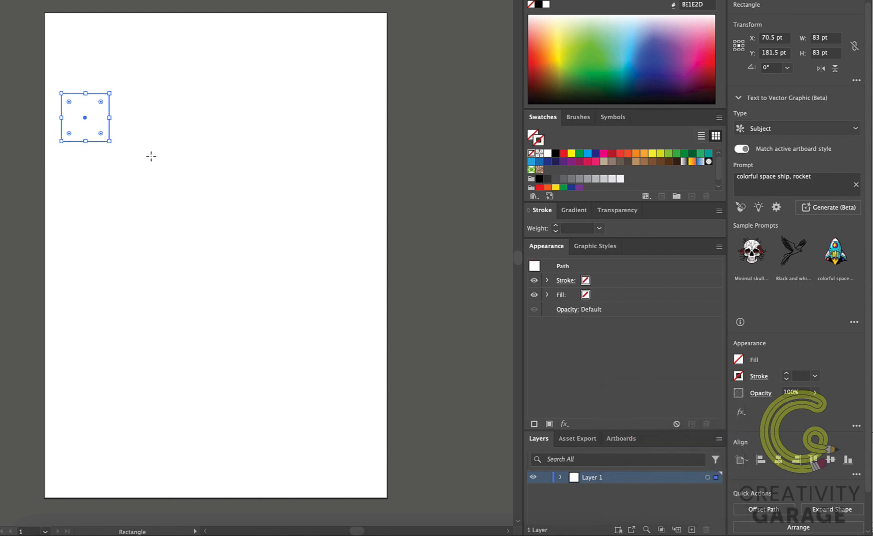
pyautogui.press('v')
pyautogui.click(738, 359)
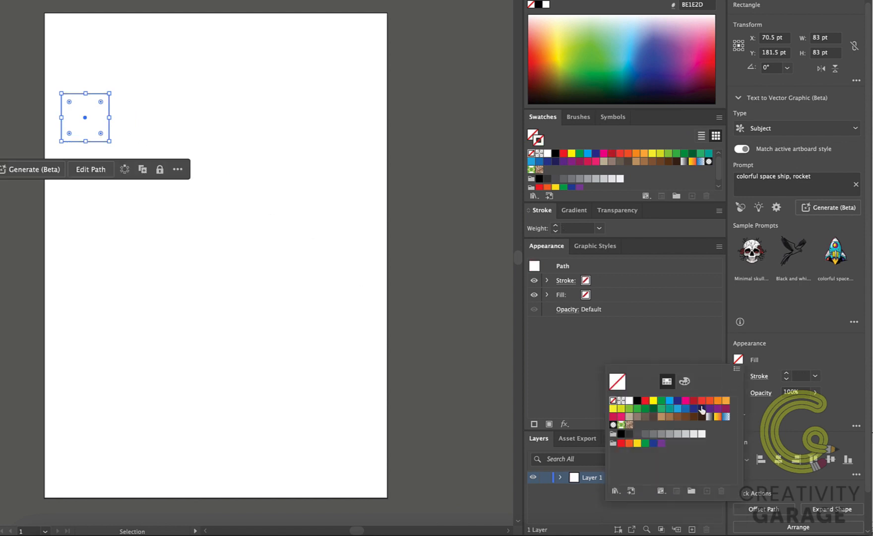
pyautogui.click(660, 418)
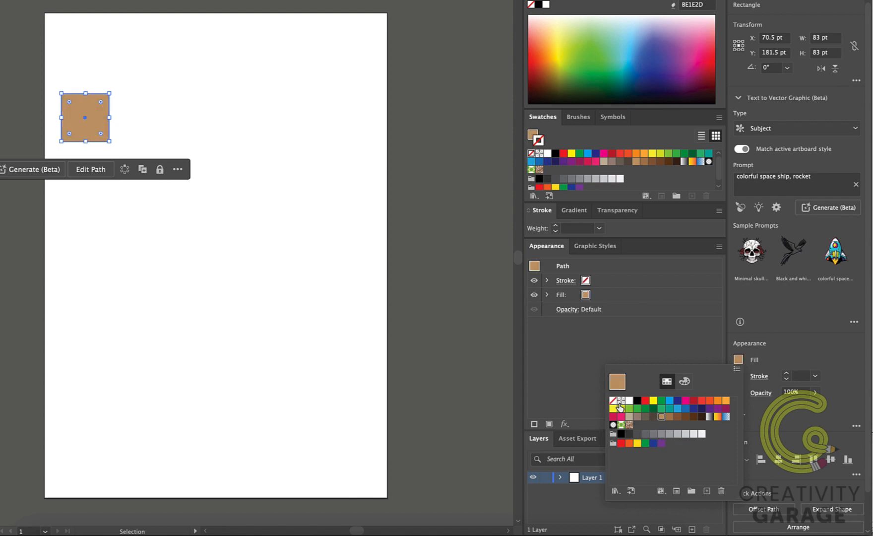
# Step: Duplicate the square to the upper right side of the artboard
pyautogui.click(635, 165)
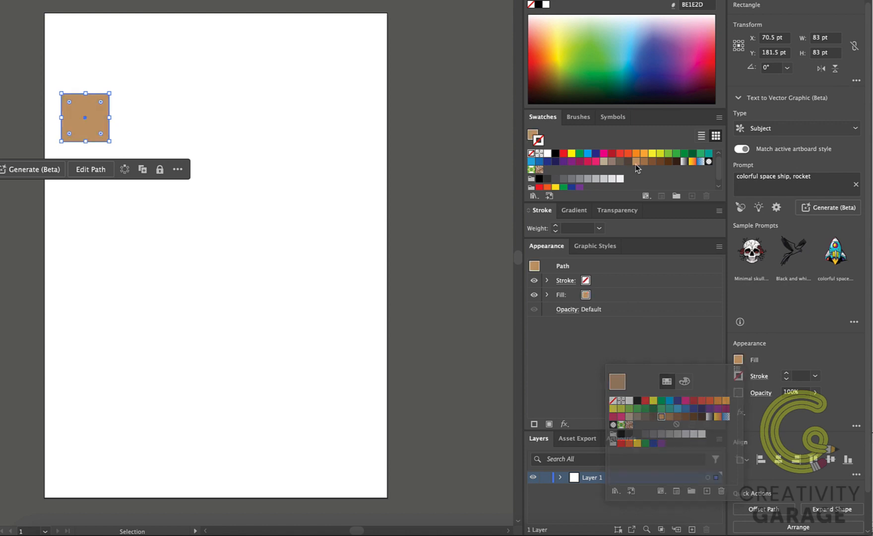
pyautogui.moveTo(88, 122); pyautogui.dragTo(346, 124)
# Step: Fill the duplicated square with a dark brown swatch and deselect it
pyautogui.click(739, 361)
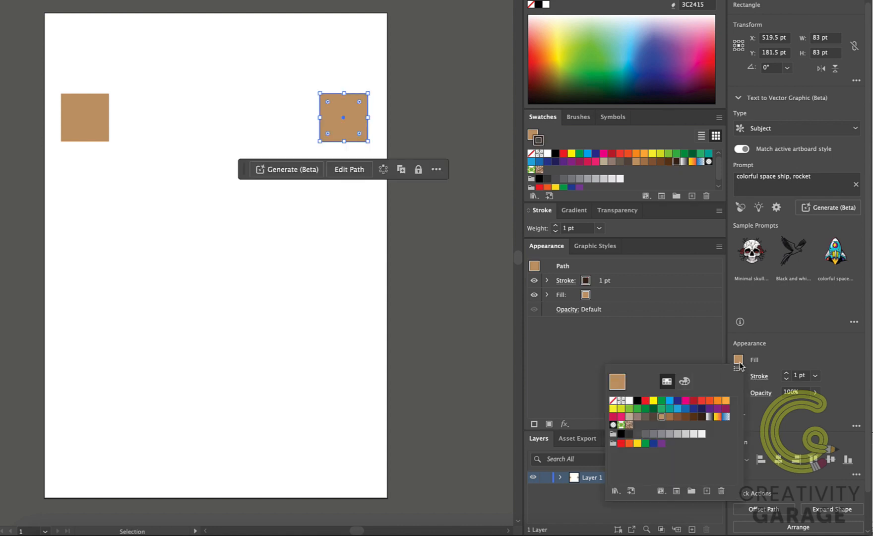
pyautogui.click(698, 415)
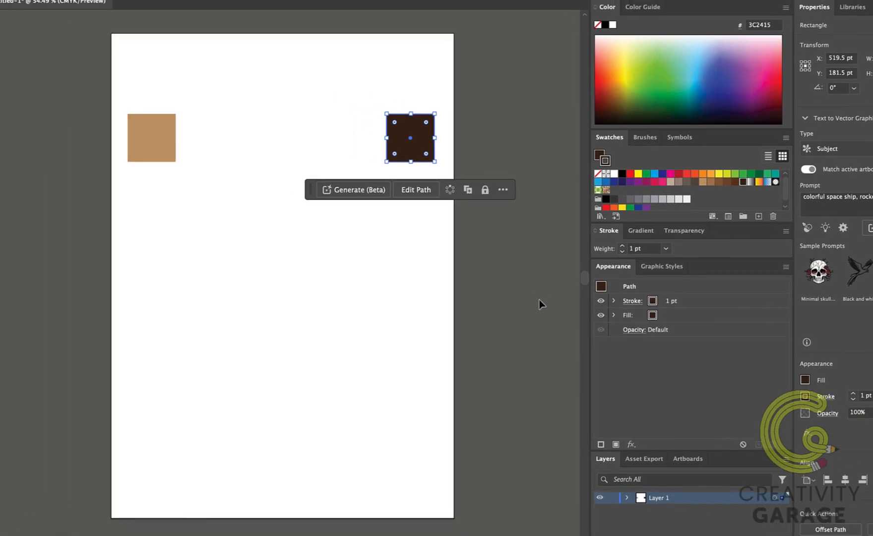
pyautogui.click(474, 280)
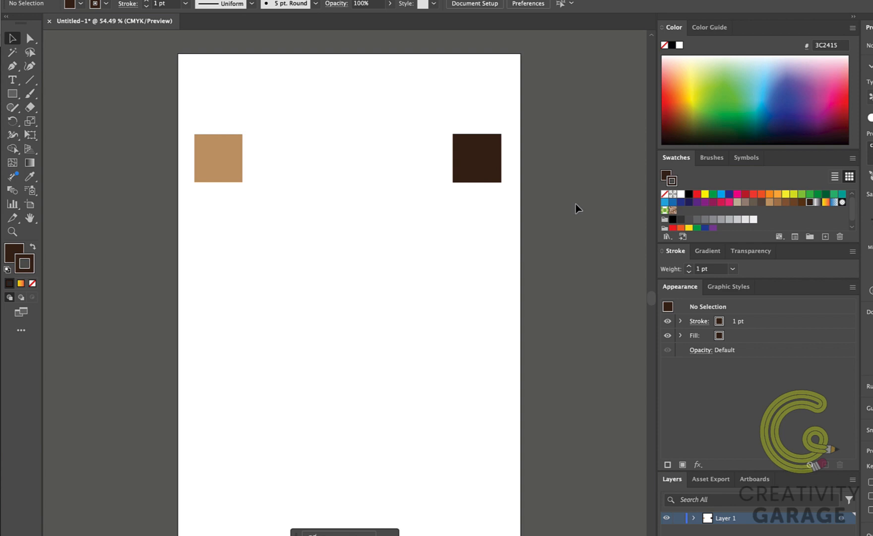
# Step: Select both brown squares and set the Blend tool's spacing to Specified Steps with 5 steps
pyautogui.press('/')
pyautogui.moveTo(530, 119)
pyautogui.mouseDown()
pyautogui.moveTo(312, 205)
pyautogui.moveTo(88, 199)
pyautogui.moveTo(176, 195)
pyautogui.mouseUp()
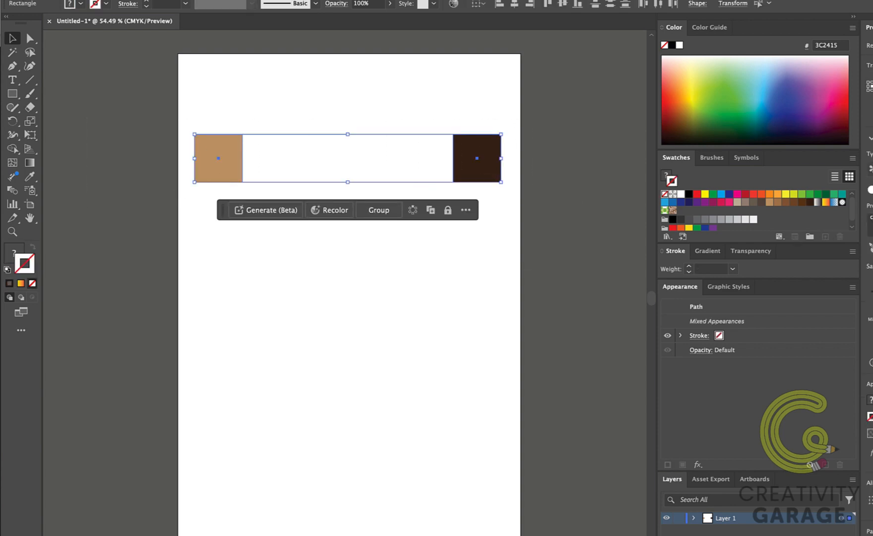
pyautogui.doubleClick(12, 190)
pyautogui.moveTo(398, 226); pyautogui.dragTo(443, 353)
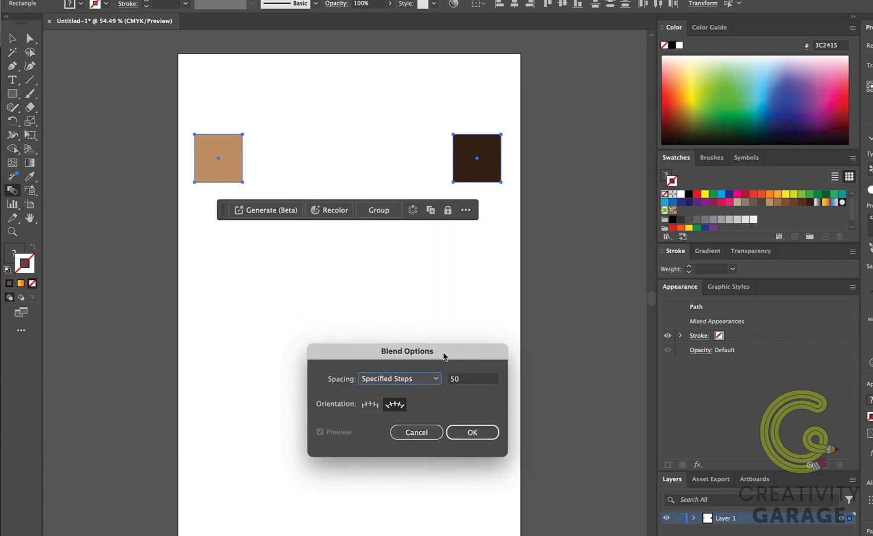
pyautogui.press('Tab')
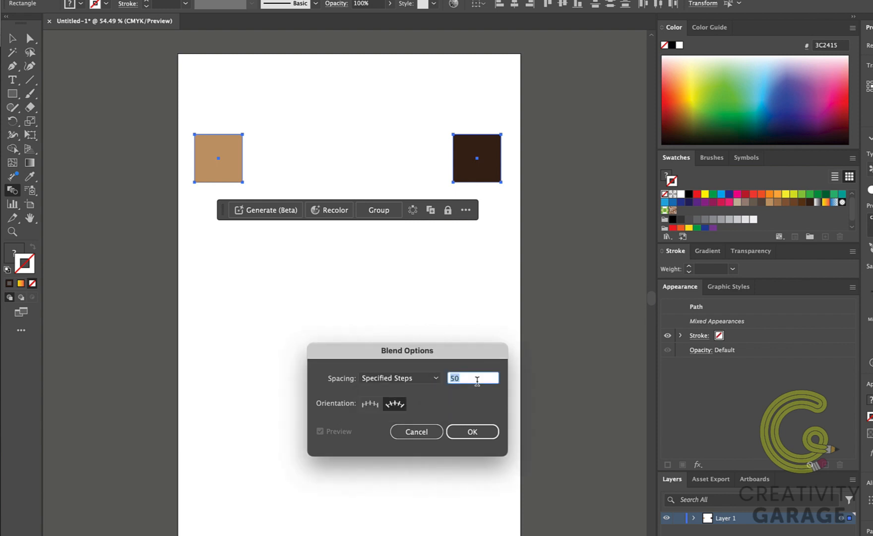
pyautogui.write('5')
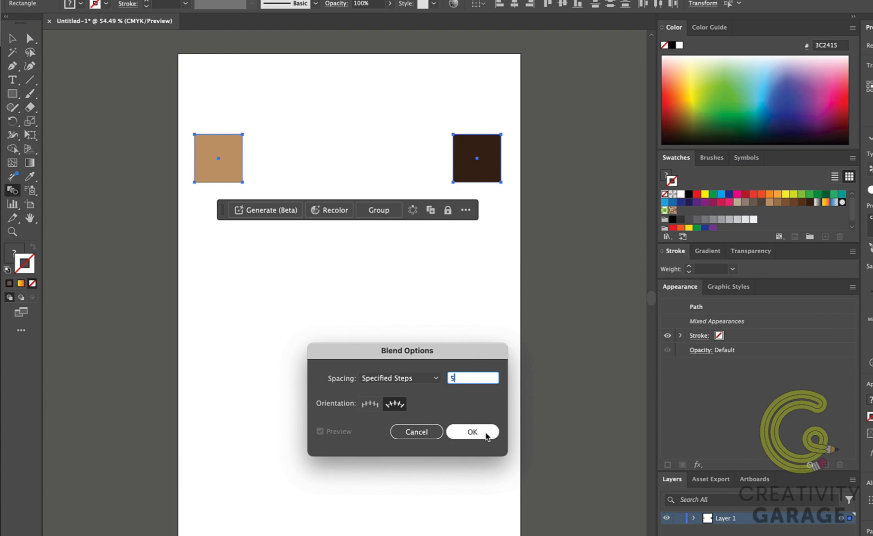
pyautogui.click(486, 434)
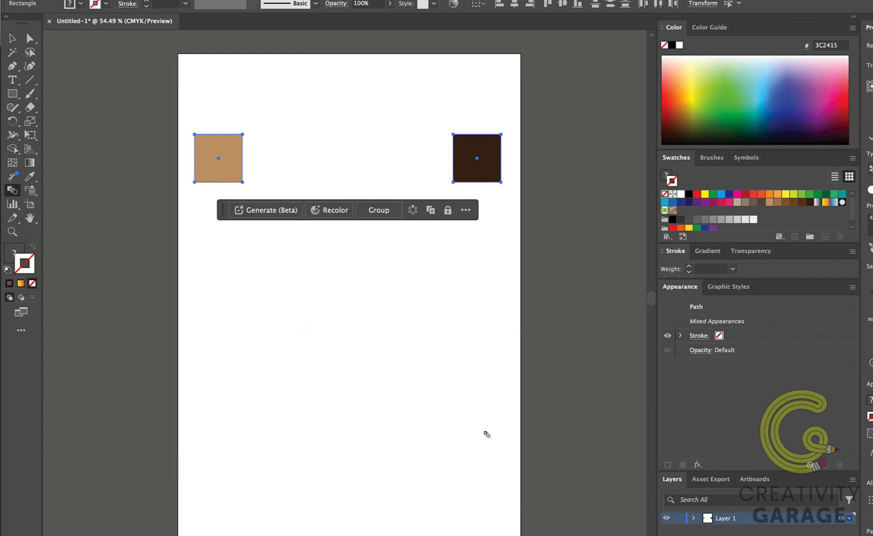
# Step: Blend the light brown square into the dark brown square with the Blend tool, then deselect the blend
pyautogui.hscroll(1, 179, 280)
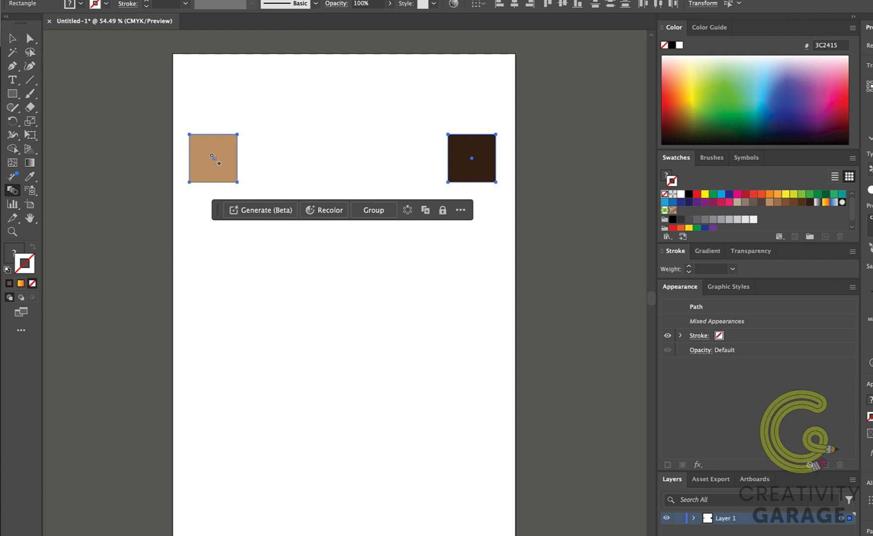
pyautogui.click(212, 156)
pyautogui.click(474, 160)
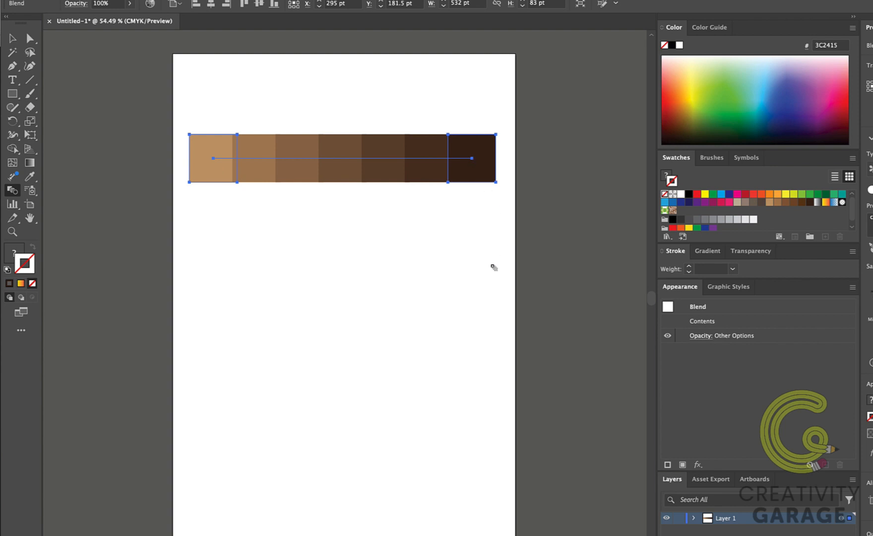
pyautogui.click(12, 38)
pyautogui.click(283, 271)
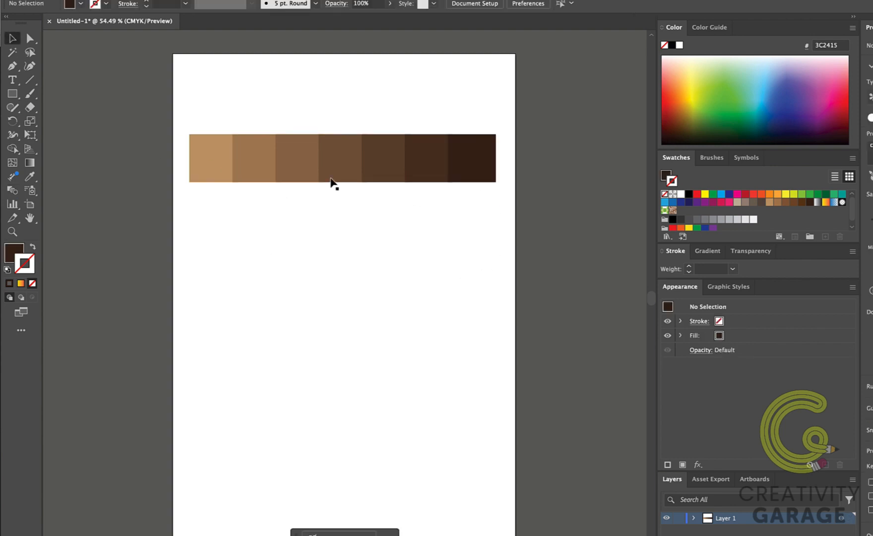
pyautogui.scroll(2, 331, 179)
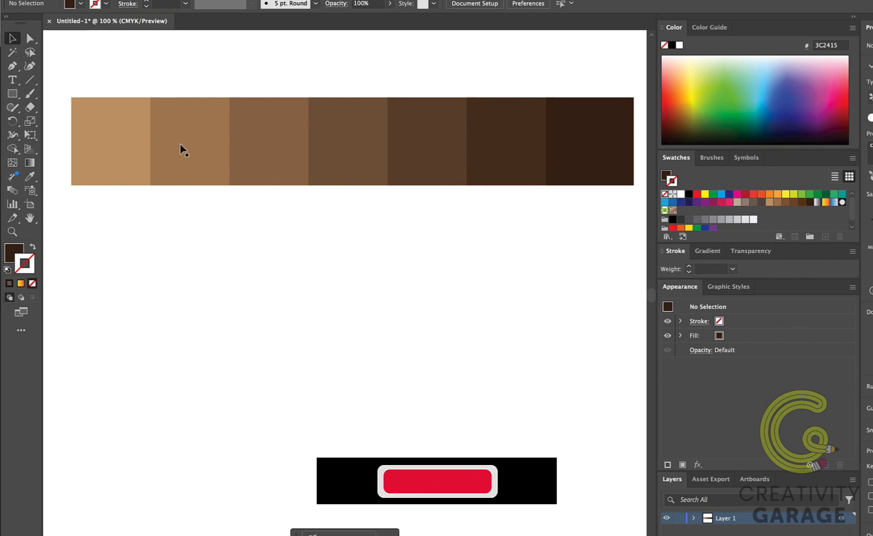